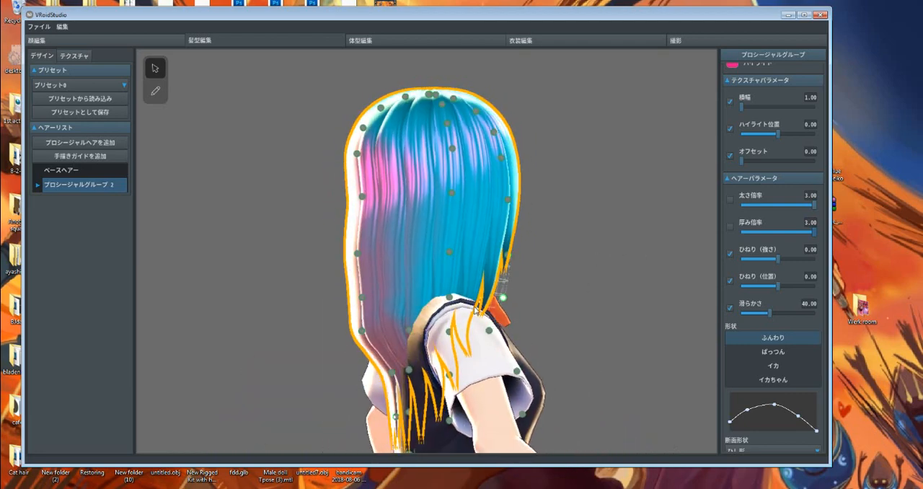
Pull the lower rear control points of the プロシージャルグループ 2 hair guide outward, away from the character's back.
scroll(476, 308, down, 1)
drag(398, 406, 367, 413)
drag(393, 364, 369, 369)
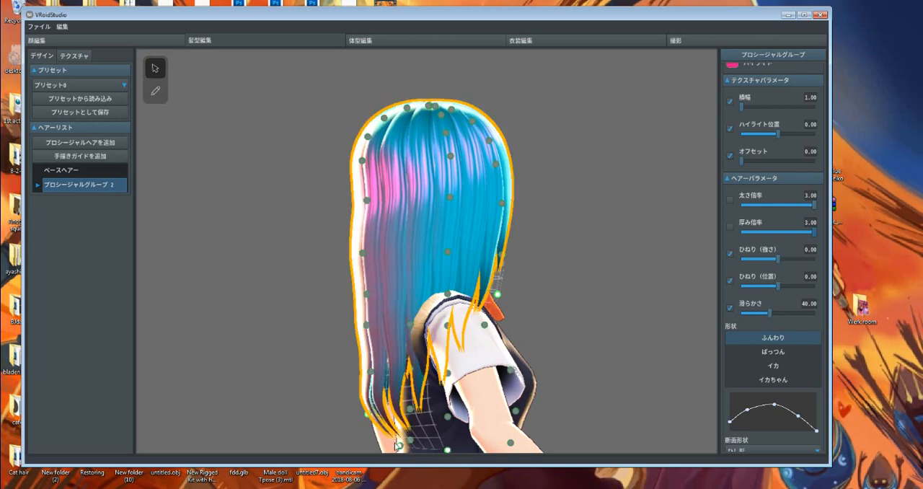
drag(399, 445, 380, 449)
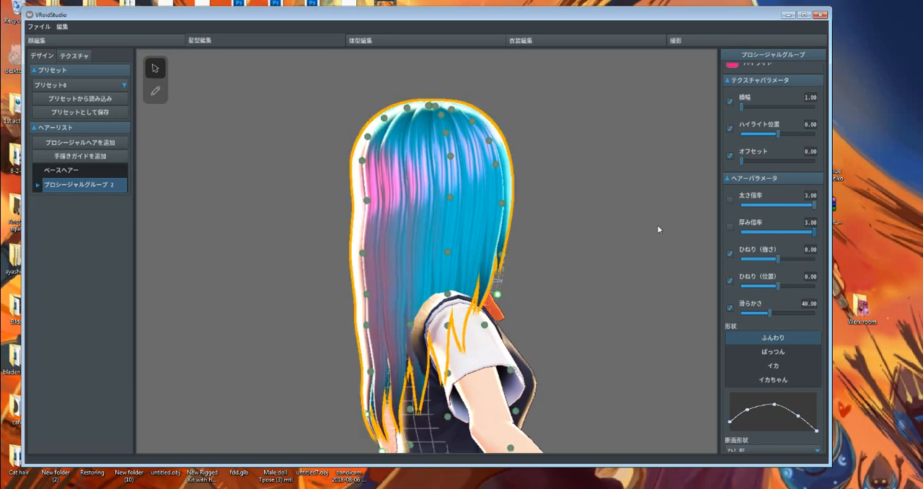
Hide プロシージャルグループ 2 and add a hand-drawn hair guide to the hair list.
right_drag(659, 228, 537, 236)
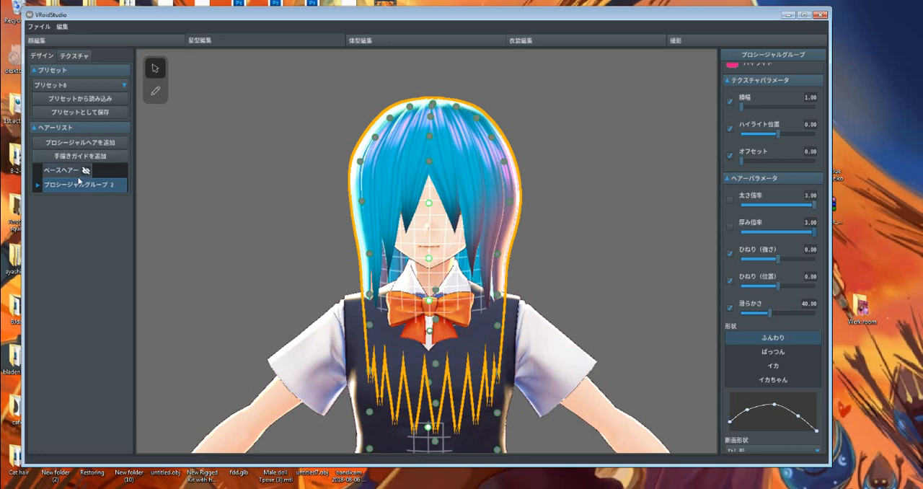
click(120, 185)
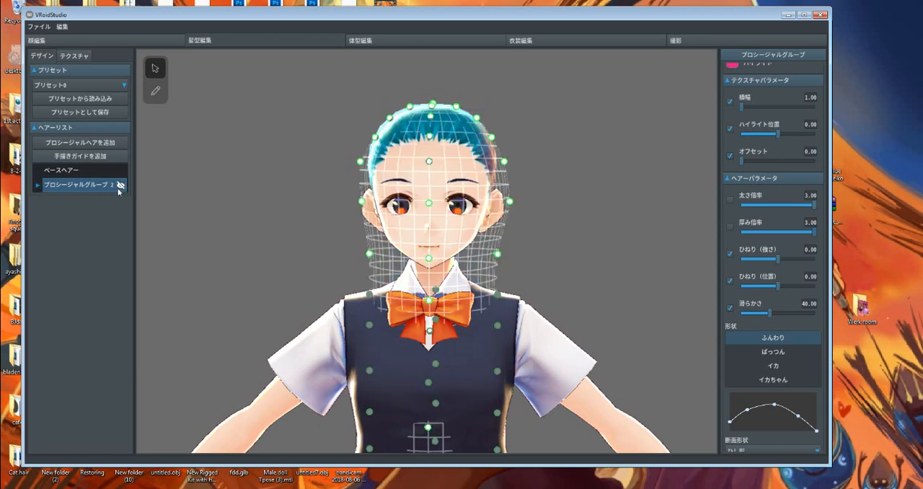
click(69, 173)
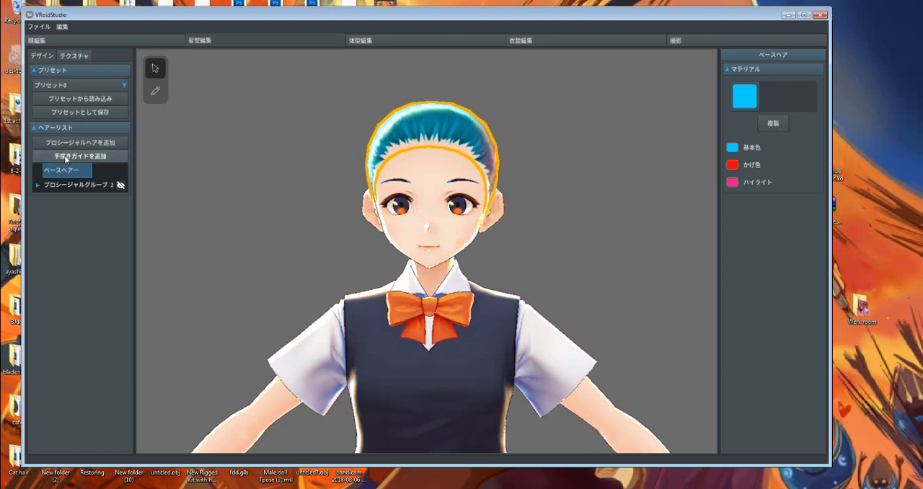
click(65, 157)
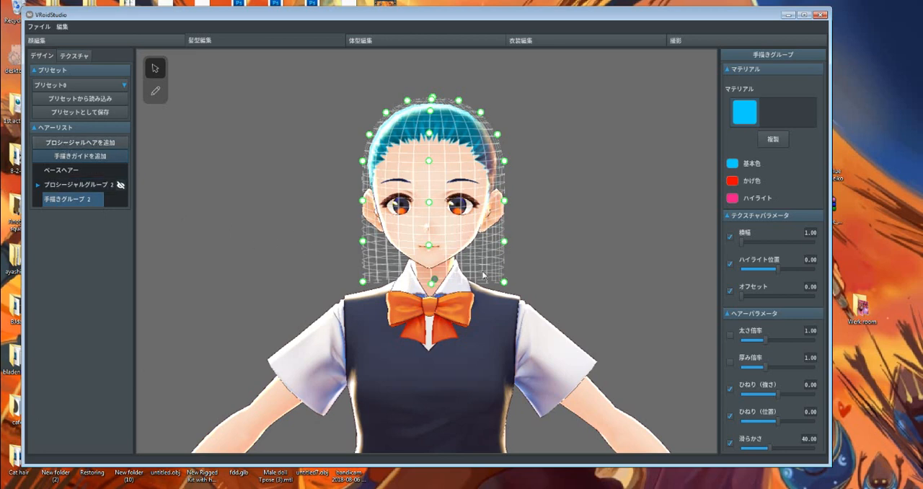
Activate the hair brush for drawing strands on the new hand-drawn group's guide.
mouse_move(483, 275)
right_down()
mouse_move(445, 277)
mouse_move(475, 276)
mouse_move(468, 270)
right_up()
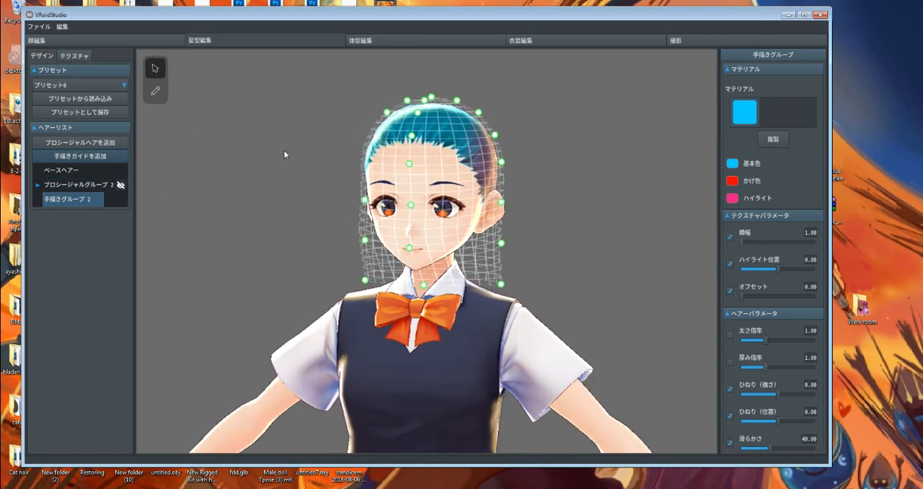
right_drag(305, 181, 218, 139)
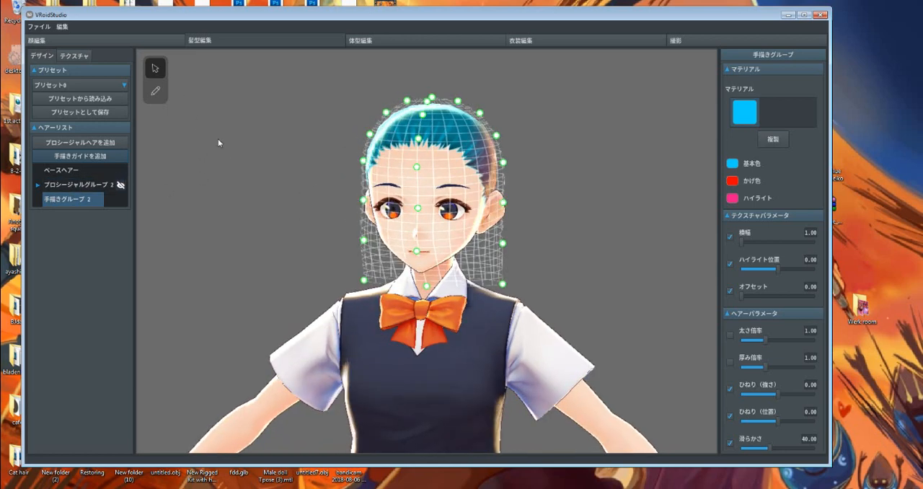
click(156, 92)
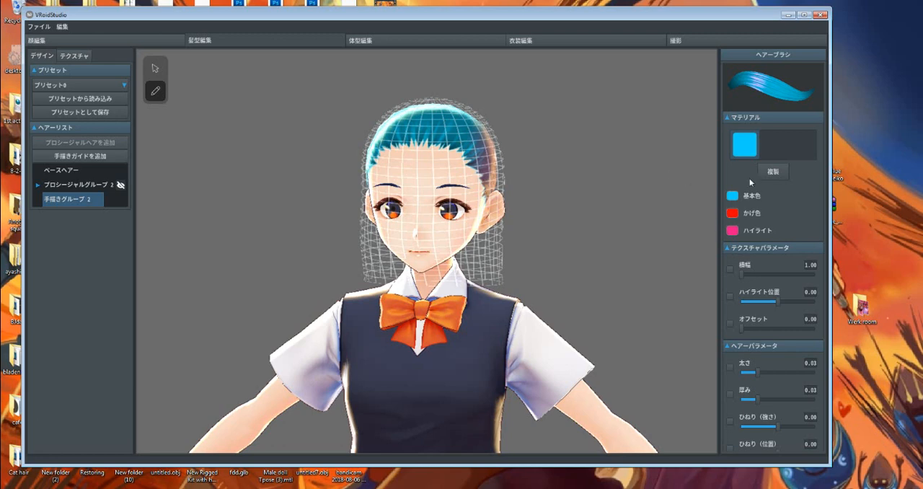
Examine the hair brush's base color, texture parameters and hair parameters.
scroll(743, 233, down, 5)
scroll(747, 254, up, 4)
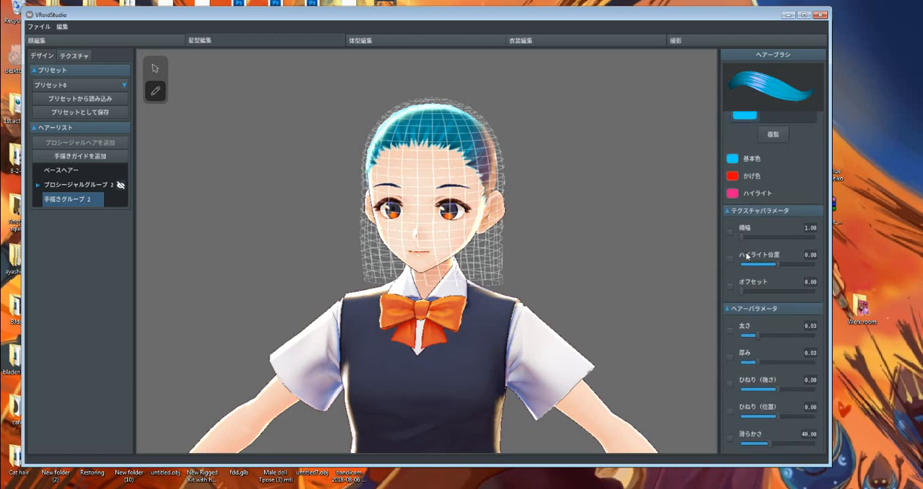
scroll(746, 254, up, 1)
click(732, 196)
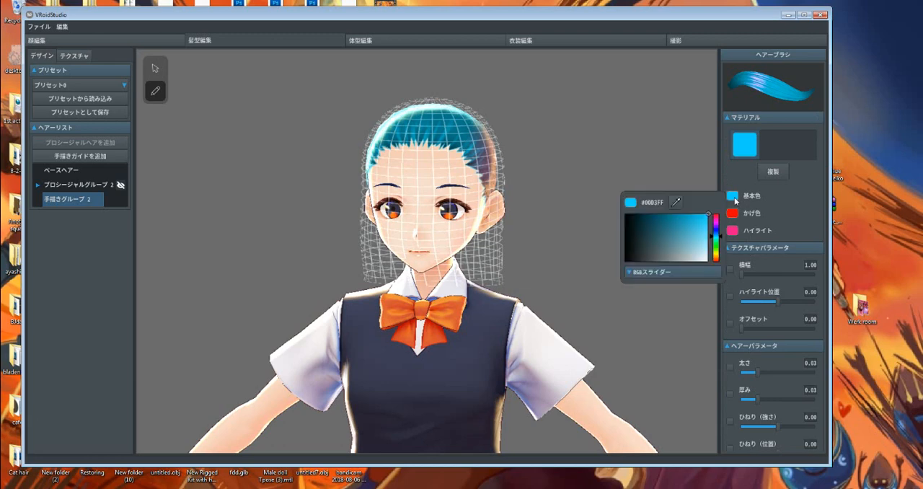
scroll(761, 299, down, 5)
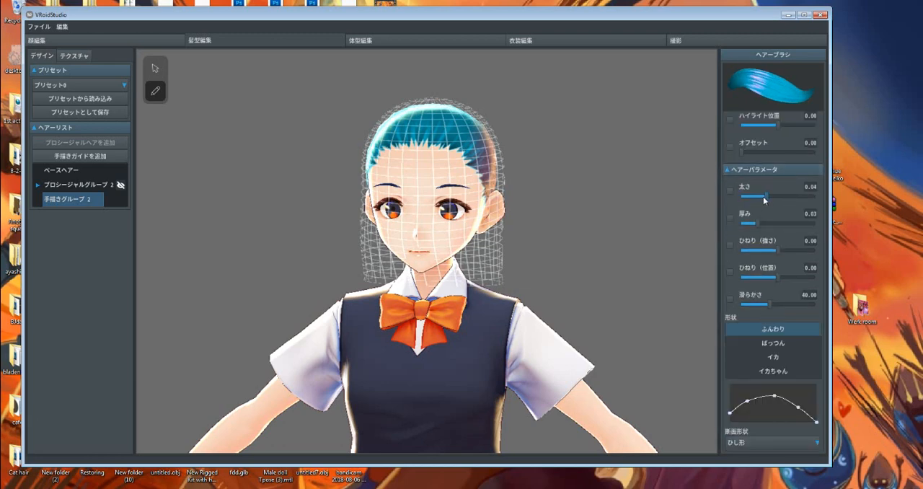
scroll(759, 168, up, 5)
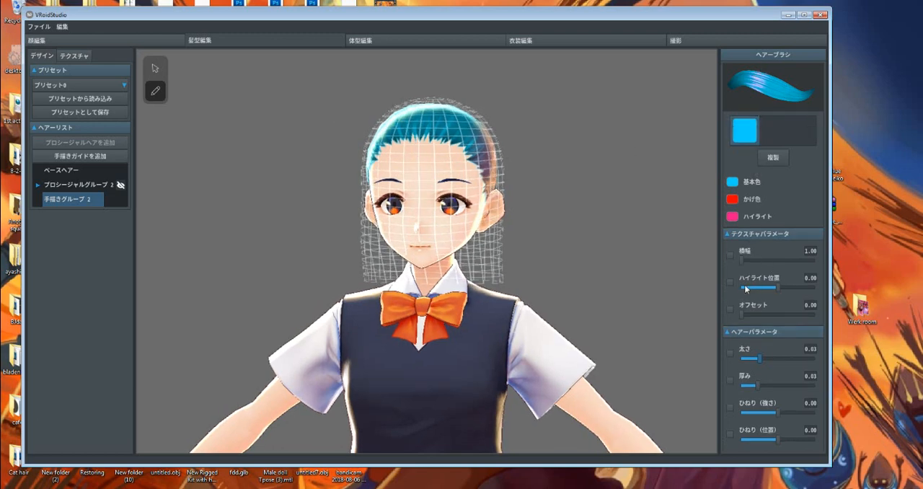
scroll(468, 199, down, 1)
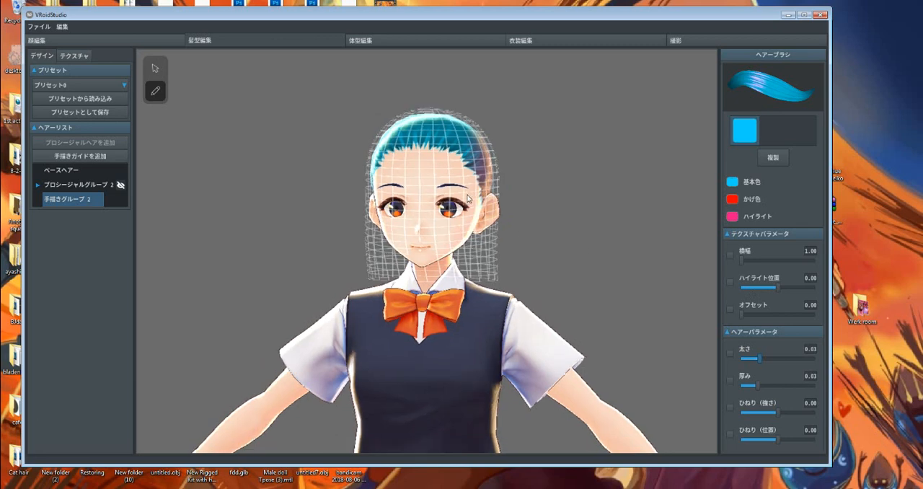
scroll(468, 199, up, 3)
scroll(782, 348, down, 2)
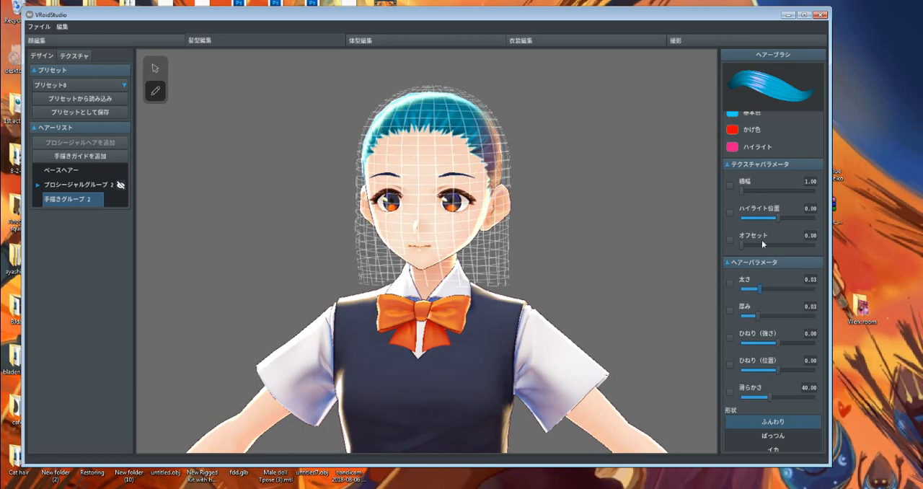
scroll(804, 263, up, 2)
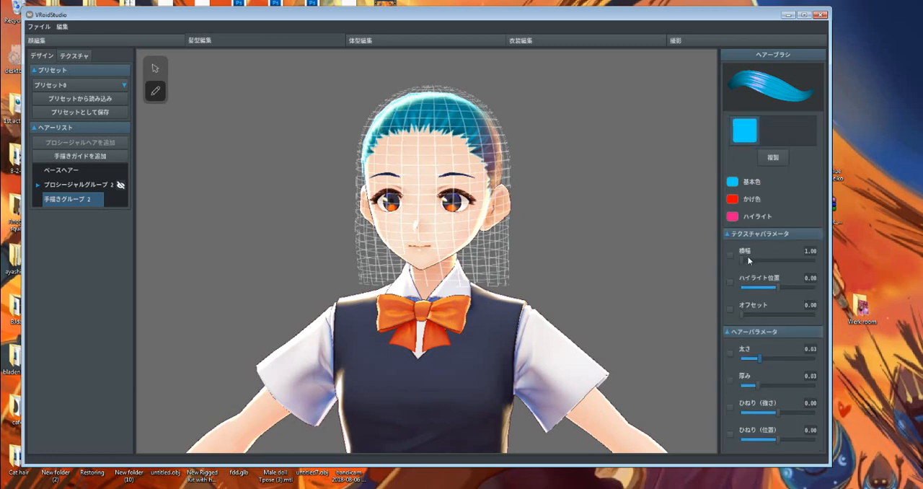
Increase the brush texture's 横幅 slightly and set its ハイライト位置 to -0.04.
mouse_move(743, 258)
mouse_down()
mouse_move(785, 259)
mouse_move(774, 259)
mouse_move(754, 290)
mouse_move(780, 293)
mouse_up()
drag(776, 260, 756, 263)
drag(780, 291, 777, 289)
scroll(776, 287, down, 3)
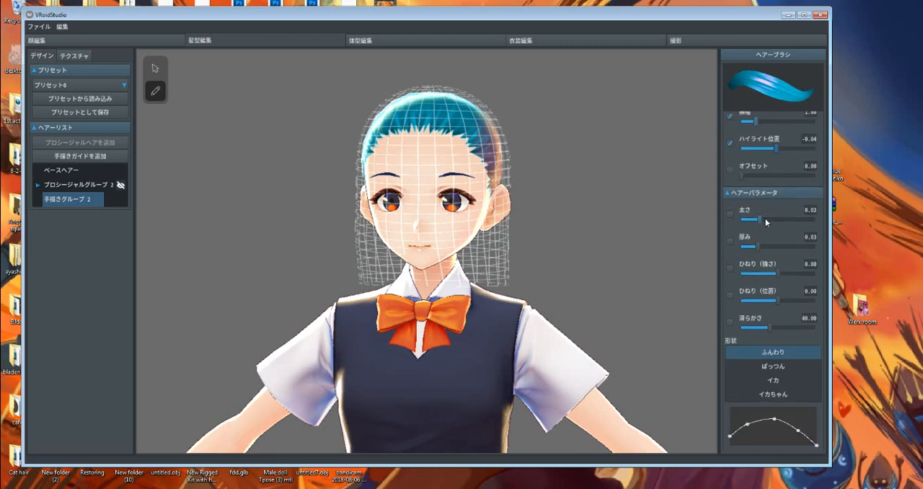
Set the brush's 太さ to 0.04, 厚み to 0.01 and ひねり（強さ） to 0.
mouse_move(761, 219)
mouse_down()
mouse_move(804, 222)
mouse_move(752, 231)
mouse_move(777, 251)
mouse_move(802, 250)
mouse_move(777, 251)
mouse_move(803, 251)
mouse_move(737, 249)
mouse_up()
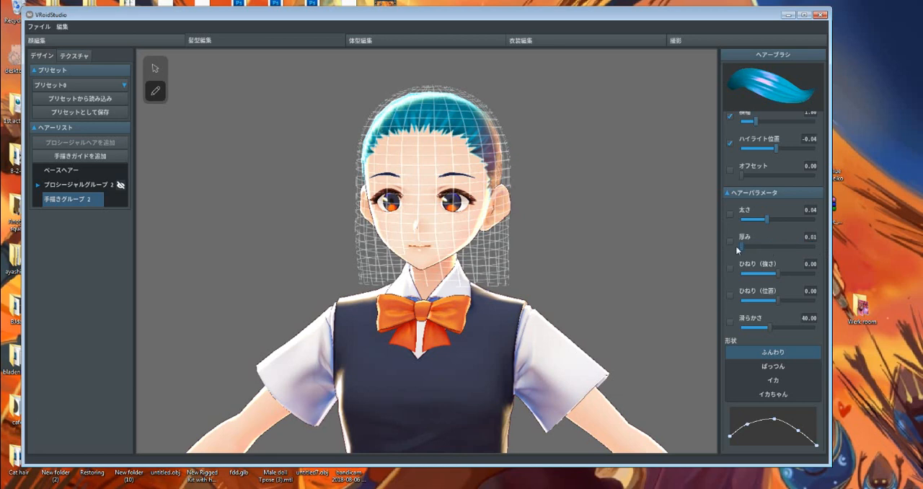
mouse_move(775, 273)
mouse_down()
mouse_move(791, 270)
mouse_move(776, 273)
mouse_up()
click(808, 265)
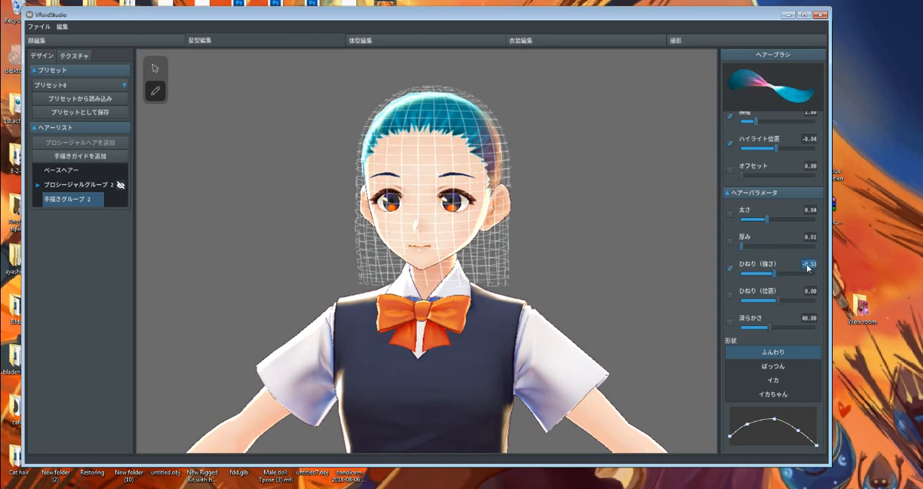
text(0)
Set the brush's ひねり（位置） to 0.05 and 滑らかさ to 100.
mouse_move(776, 298)
mouse_down()
mouse_move(818, 298)
mouse_move(787, 295)
mouse_up()
mouse_move(770, 327)
mouse_down()
mouse_move(799, 326)
mouse_move(690, 323)
mouse_move(844, 328)
mouse_up()
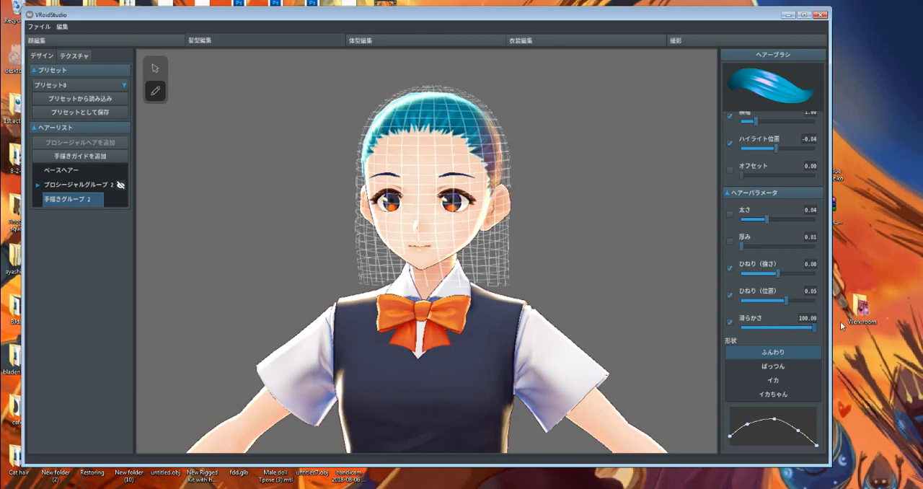
drag(803, 306, 786, 305)
Try an adjusted profile curve and the ばっつん strand shape, restoring the ふんわり preset.
scroll(790, 418, down, 1)
mouse_move(774, 399)
mouse_down()
mouse_move(777, 422)
mouse_move(782, 396)
mouse_up()
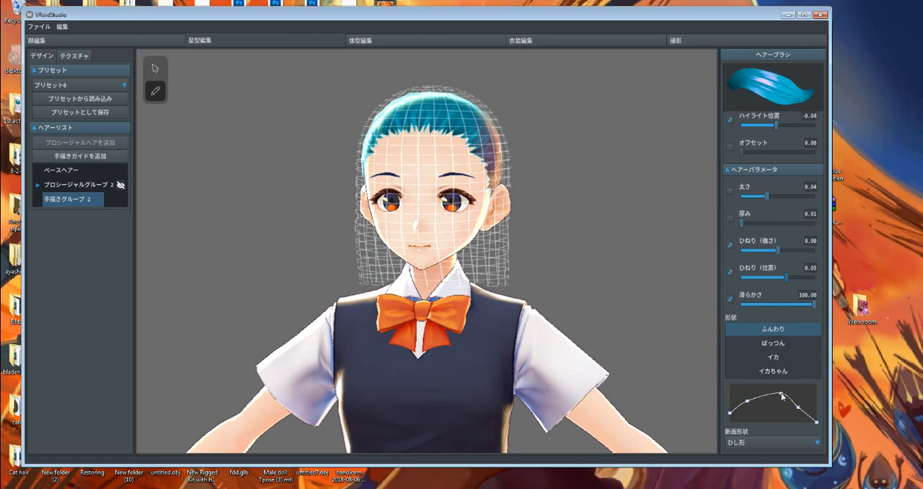
click(773, 342)
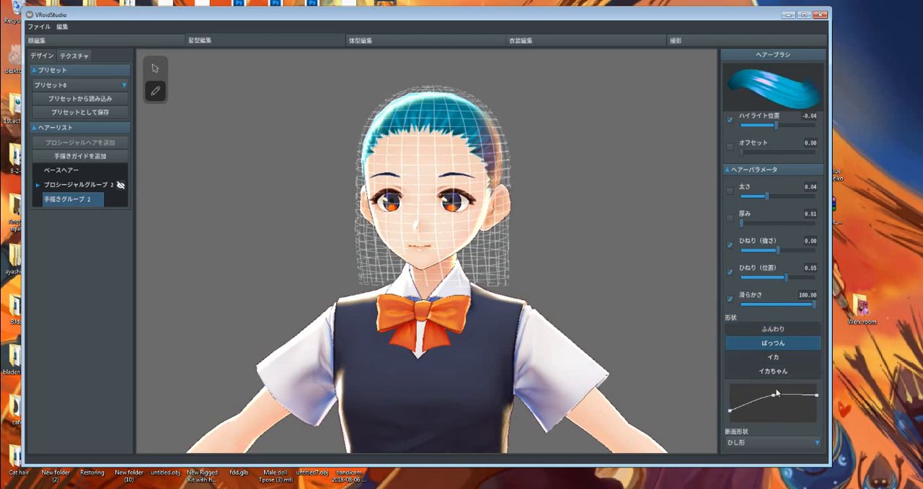
click(769, 329)
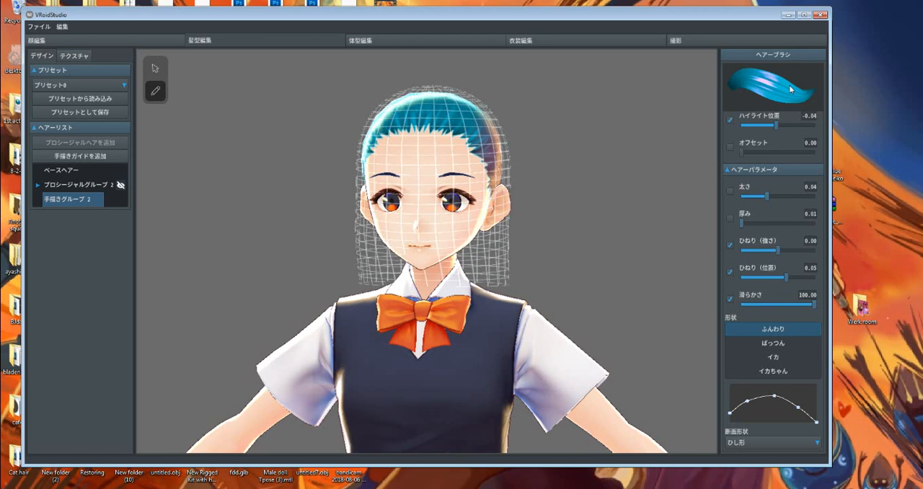
Draw the first overlapping bang strands from the crown down the middle of the forehead.
scroll(607, 198, up, 5)
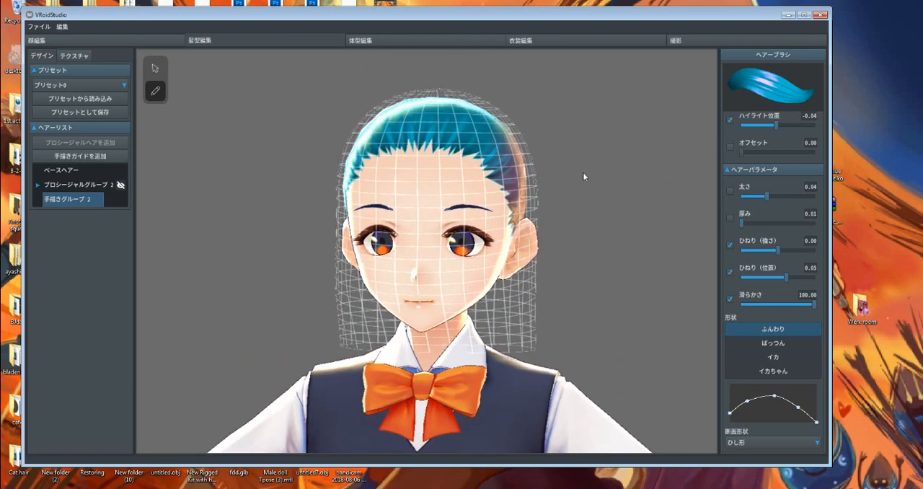
scroll(583, 172, up, 3)
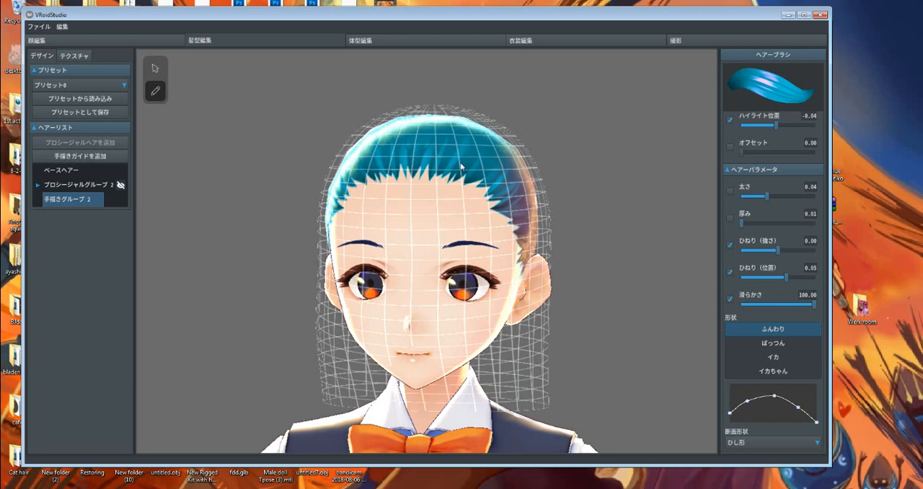
right_drag(460, 162, 478, 178)
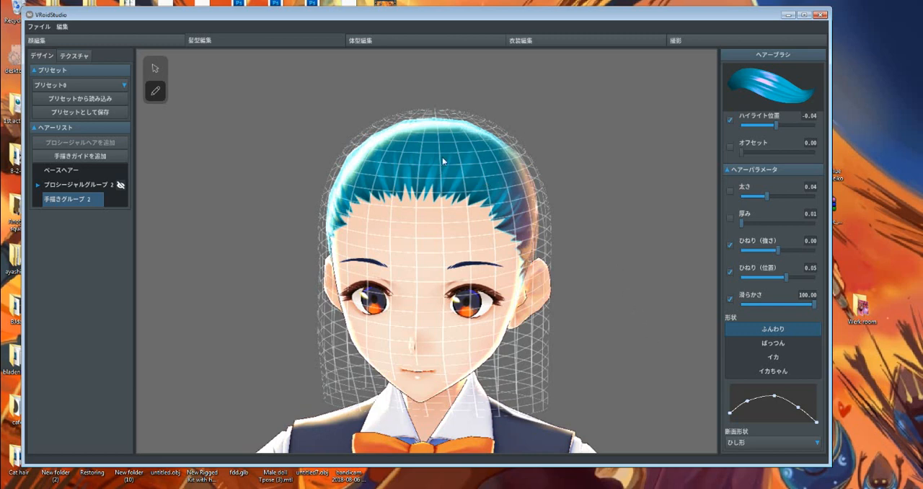
right_drag(442, 157, 439, 167)
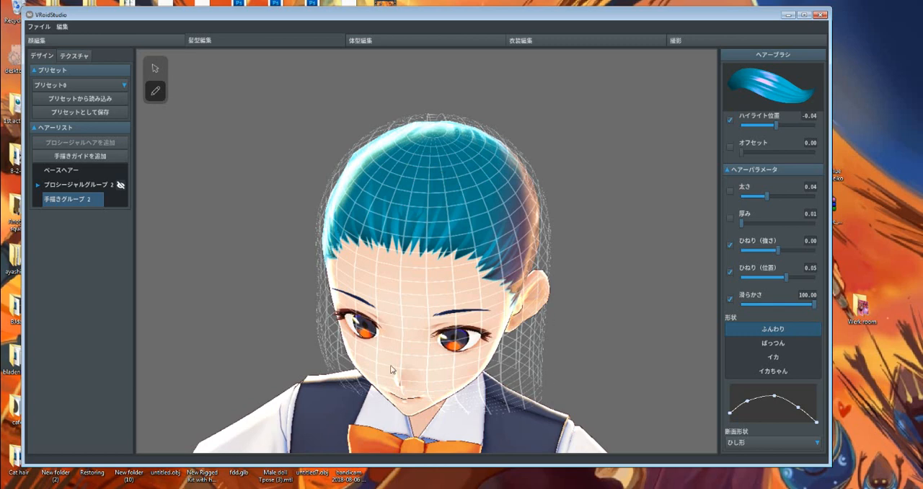
click(430, 137)
mouse_move(417, 196)
mouse_down()
mouse_move(413, 266)
mouse_move(436, 341)
mouse_up()
mouse_move(440, 136)
mouse_down()
mouse_move(431, 272)
mouse_move(445, 321)
mouse_up()
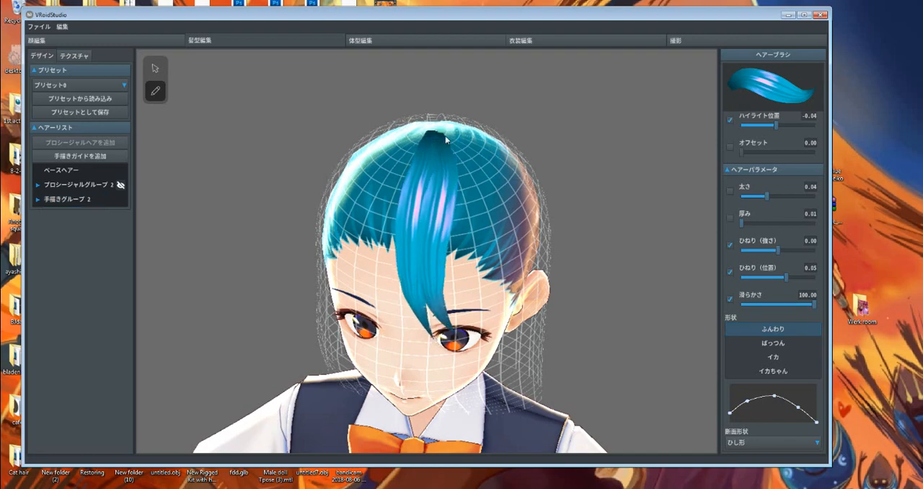
Try adding short strands at the crown beside the central bangs, checking them from above.
drag(445, 137, 462, 196)
right_drag(454, 183, 459, 284)
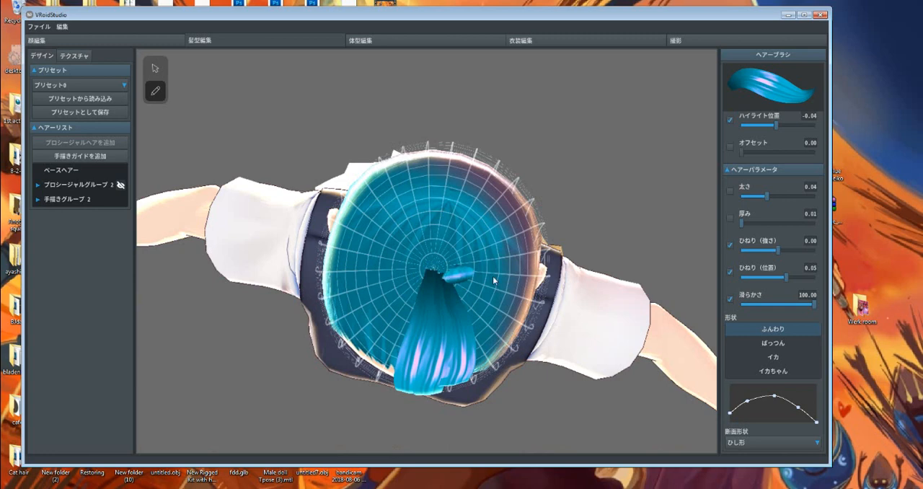
right_drag(486, 306, 485, 278)
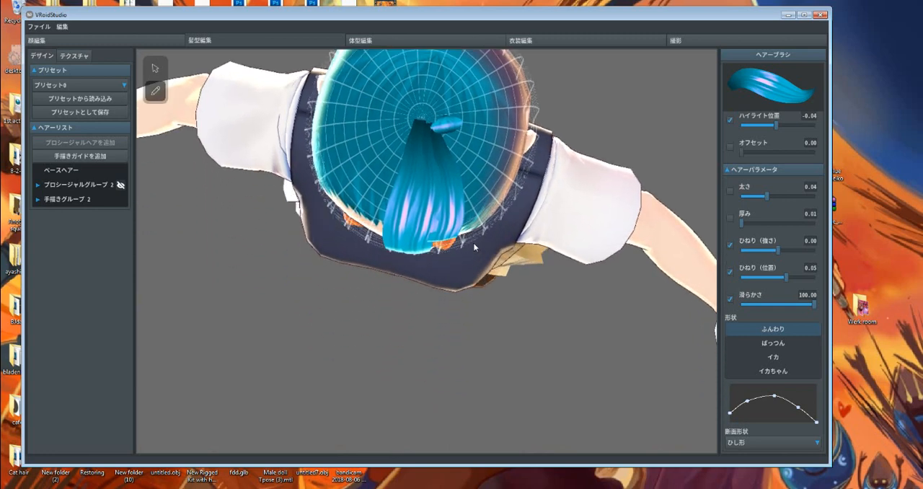
mouse_move(472, 149)
right_down()
mouse_move(471, 127)
mouse_move(474, 141)
right_up()
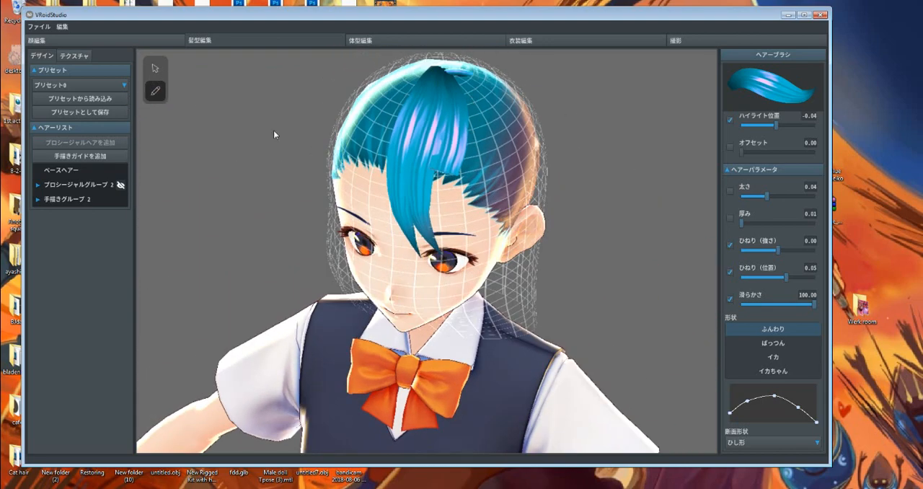
Undo the short strands added beside the central bangs.
click(157, 74)
click(444, 123)
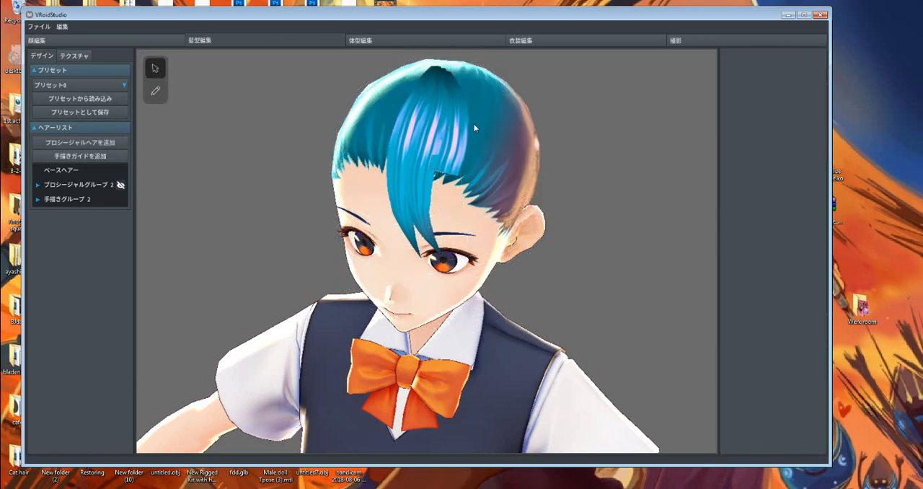
key(ctrl+z)
Draw further bang strands with the hair brush from the crown down over the character's left eye.
click(155, 91)
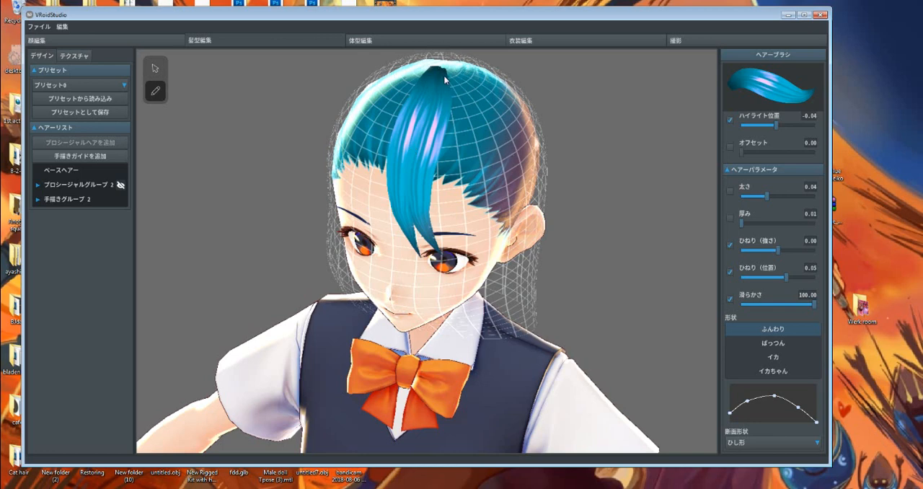
mouse_move(454, 117)
mouse_down()
mouse_move(439, 157)
mouse_move(447, 250)
mouse_up()
mouse_move(451, 77)
mouse_down()
mouse_move(471, 142)
mouse_move(470, 255)
mouse_up()
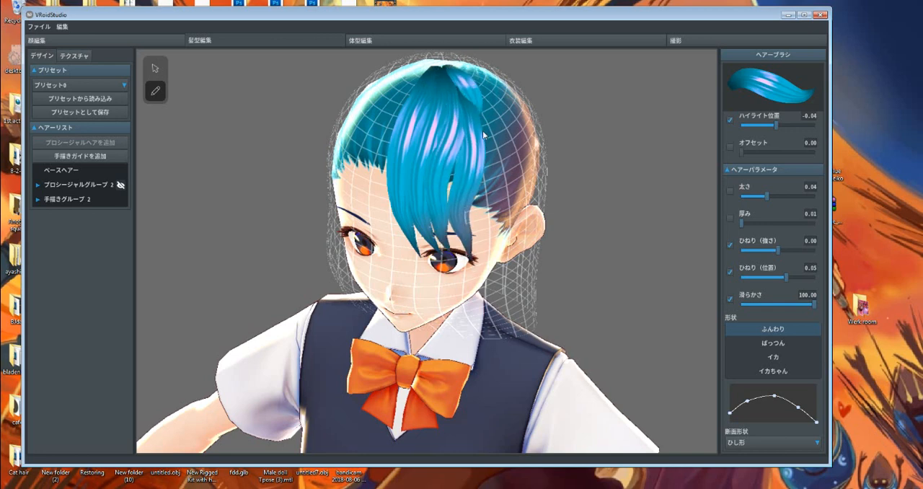
mouse_move(465, 76)
mouse_down()
mouse_move(482, 184)
mouse_move(480, 269)
mouse_up()
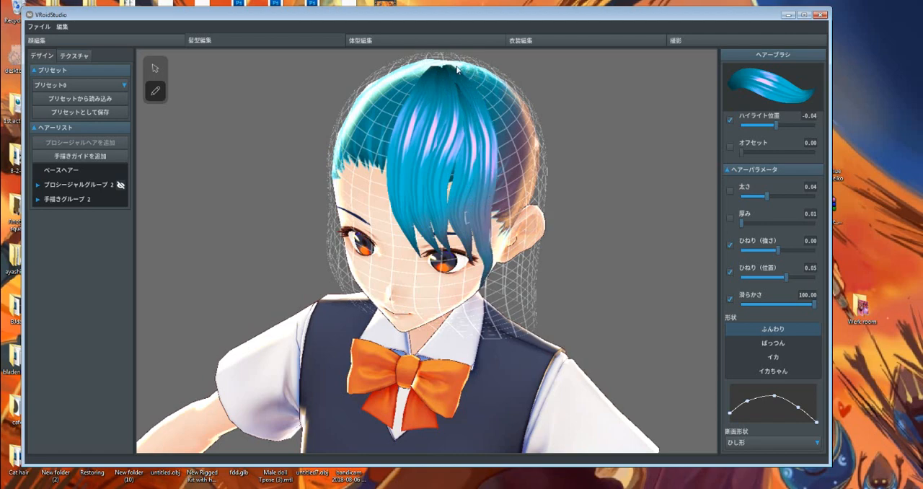
Extend the bangs with a long strand down beside the character's left cheek and fill the gap above the left eye.
mouse_move(456, 68)
mouse_down()
mouse_move(498, 133)
mouse_move(498, 299)
mouse_move(471, 315)
mouse_up()
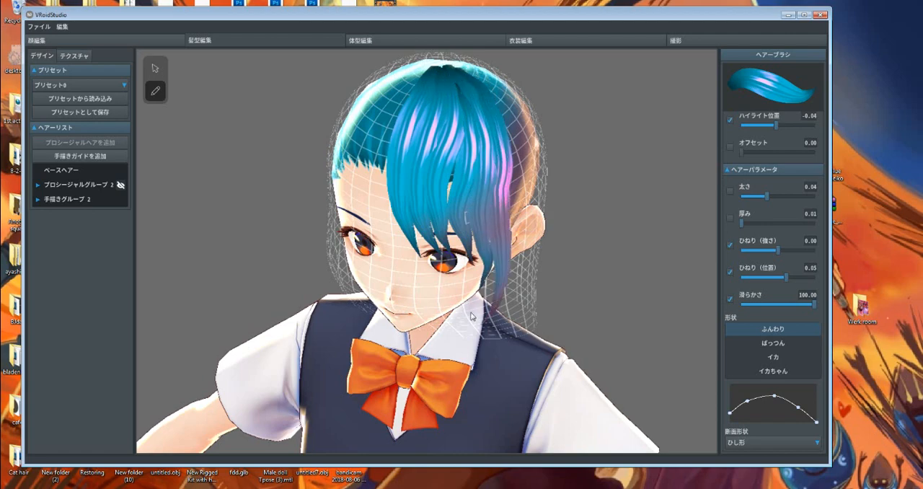
mouse_move(473, 316)
right_down()
mouse_move(480, 308)
mouse_move(465, 296)
mouse_move(468, 306)
right_up()
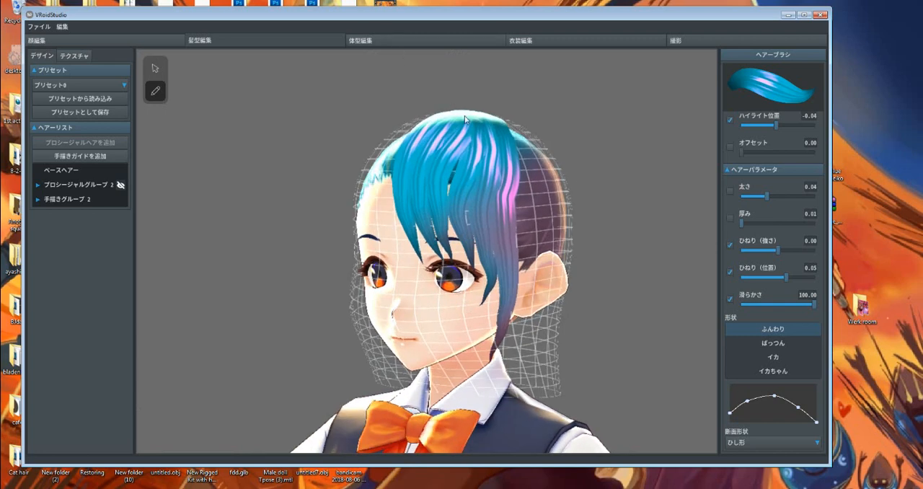
drag(469, 130, 449, 268)
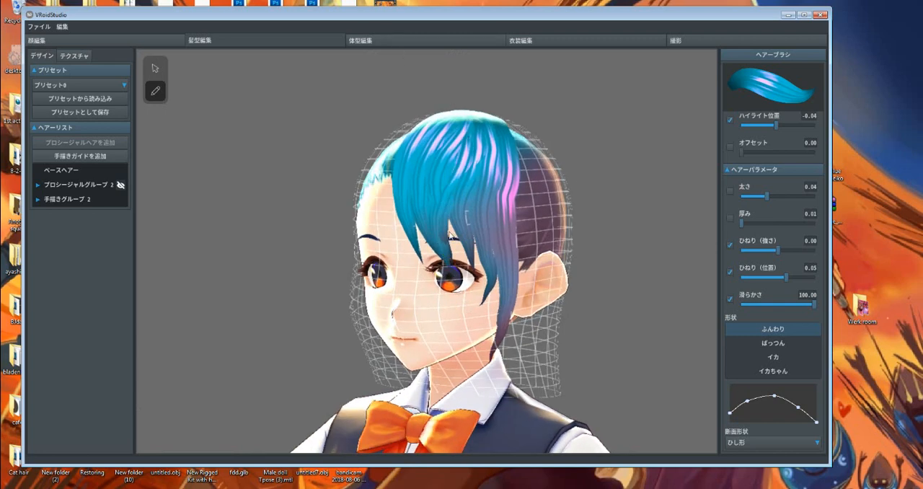
right_drag(449, 235, 452, 250)
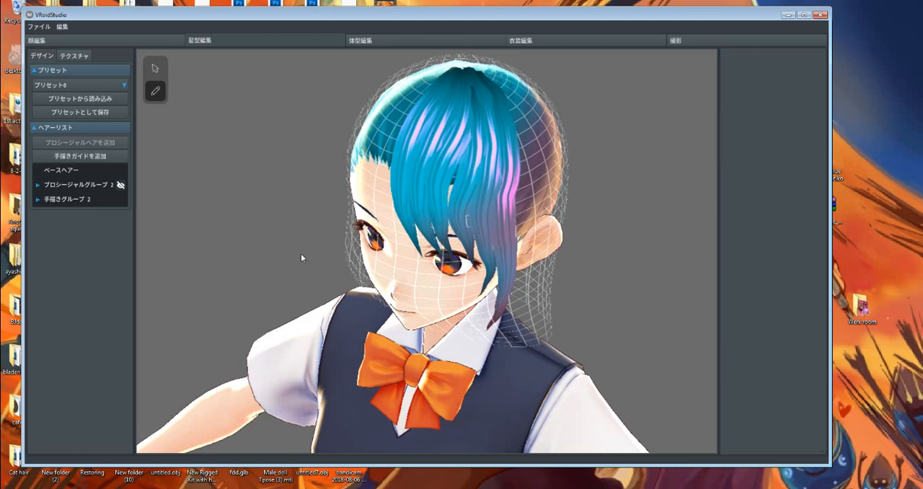
mouse_move(470, 89)
mouse_down()
mouse_move(447, 198)
mouse_move(465, 266)
mouse_up()
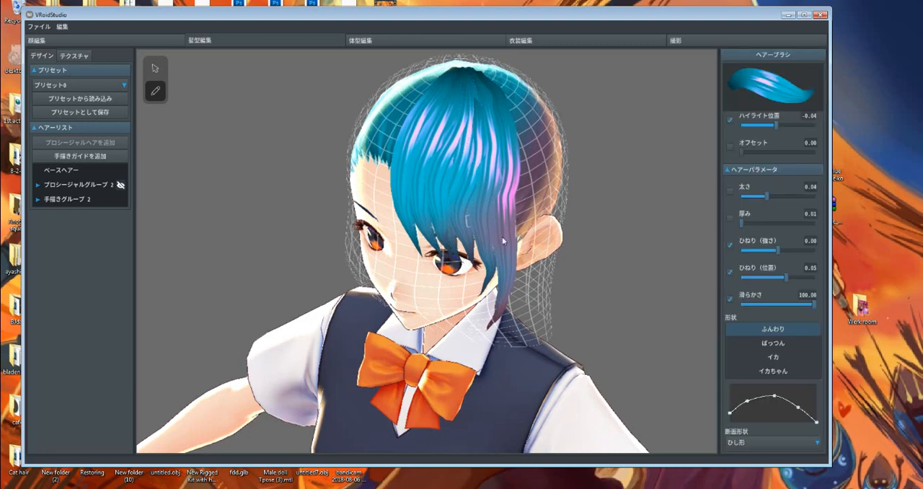
drag(444, 227, 460, 267)
right_drag(460, 268, 477, 252)
Try two tapered strands from the crown down the forehead towards the character's right eye, and undo them.
drag(375, 120, 369, 276)
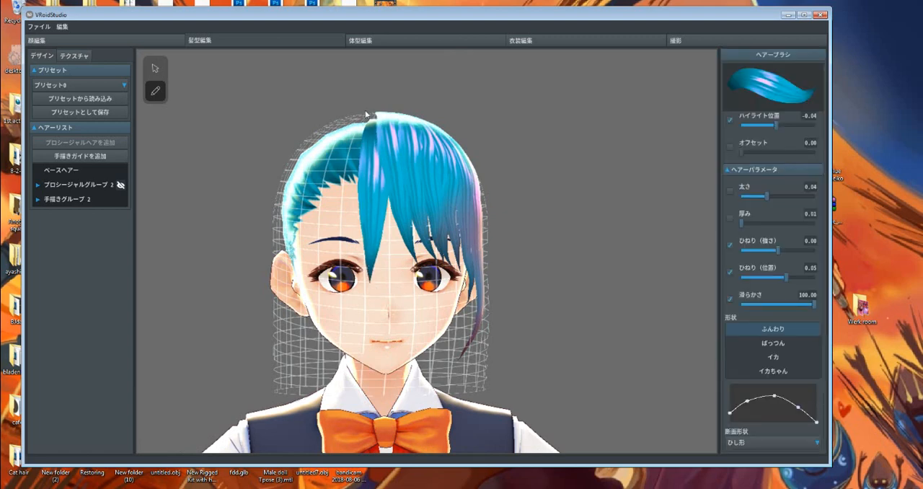
drag(362, 120, 353, 268)
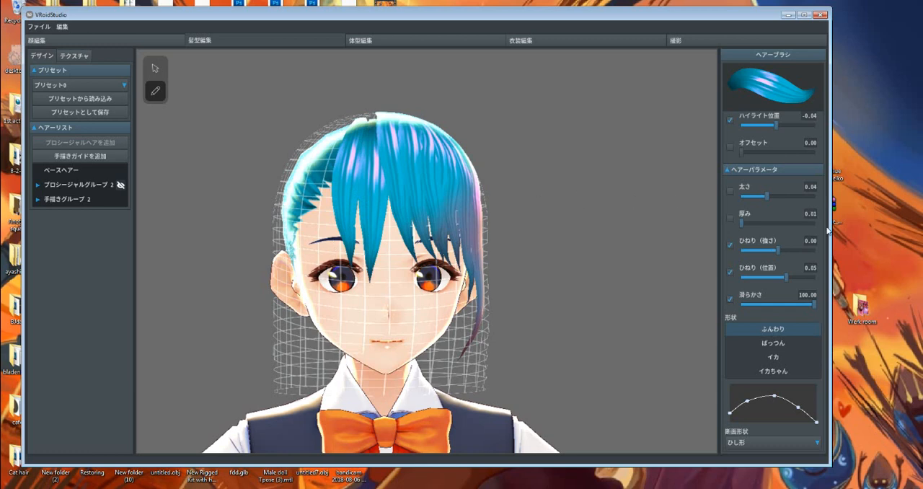
key(ctrl+z)
key(ctrl+z)
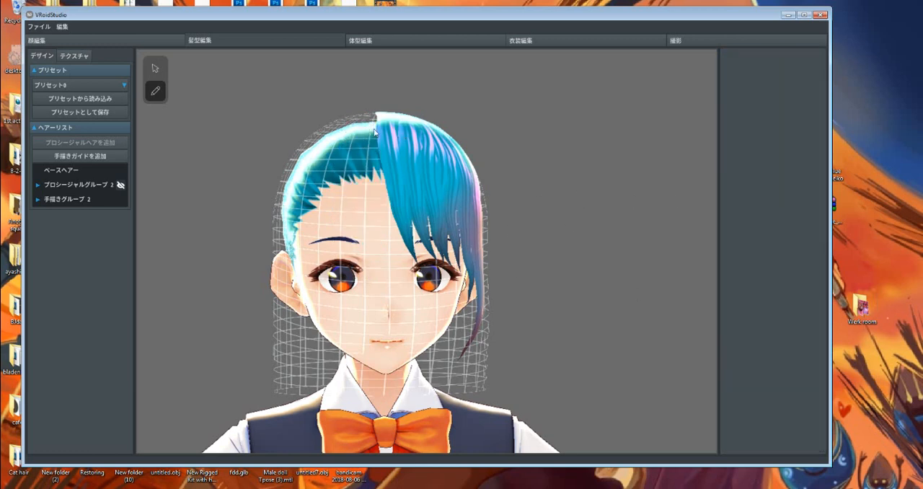
Try two blunt-ended strands over the character's right eye using the ぱっつん brush shape, and delete them.
click(65, 199)
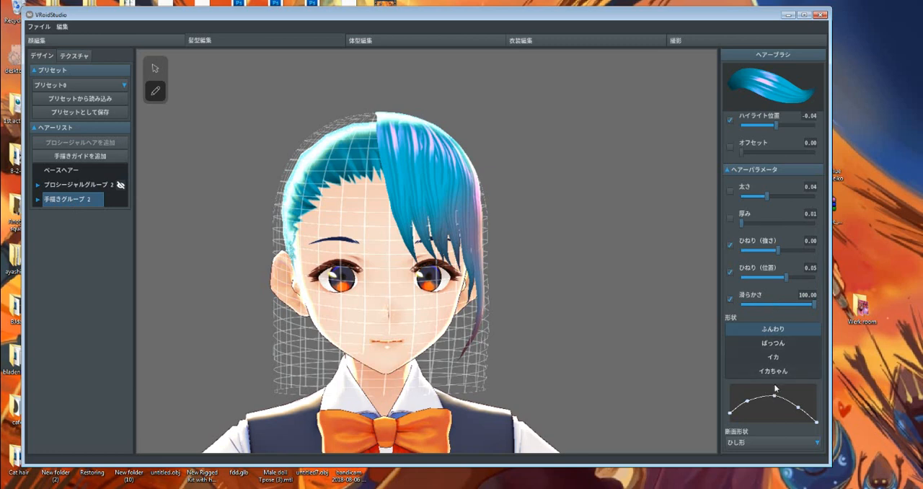
click(773, 344)
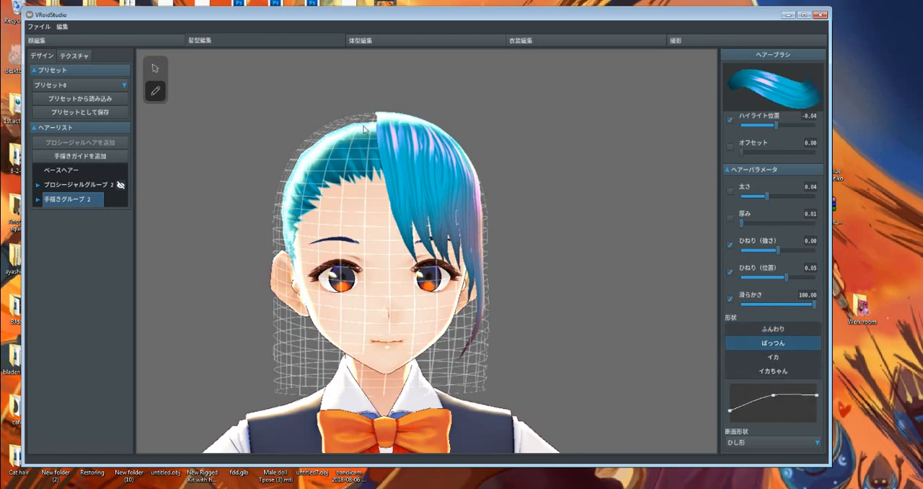
mouse_move(368, 125)
mouse_down()
mouse_move(336, 184)
mouse_move(334, 267)
mouse_up()
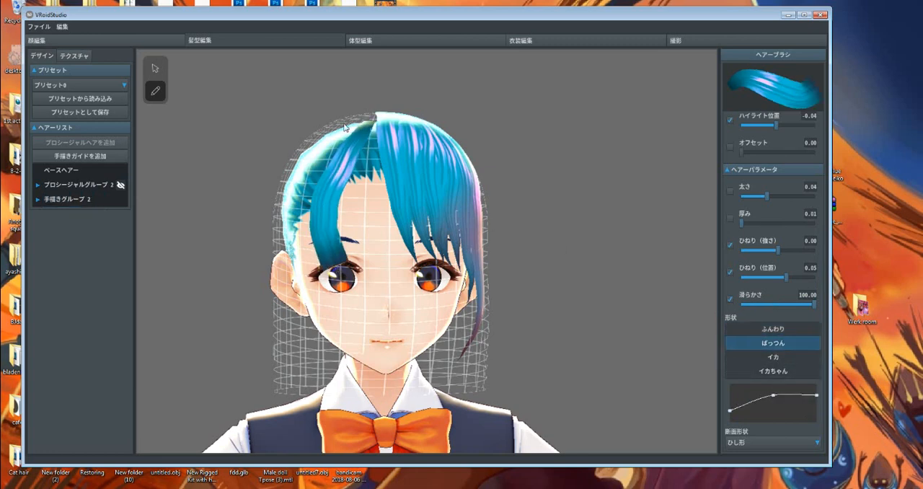
mouse_move(351, 122)
mouse_down()
mouse_move(332, 141)
mouse_move(305, 217)
mouse_move(304, 266)
mouse_up()
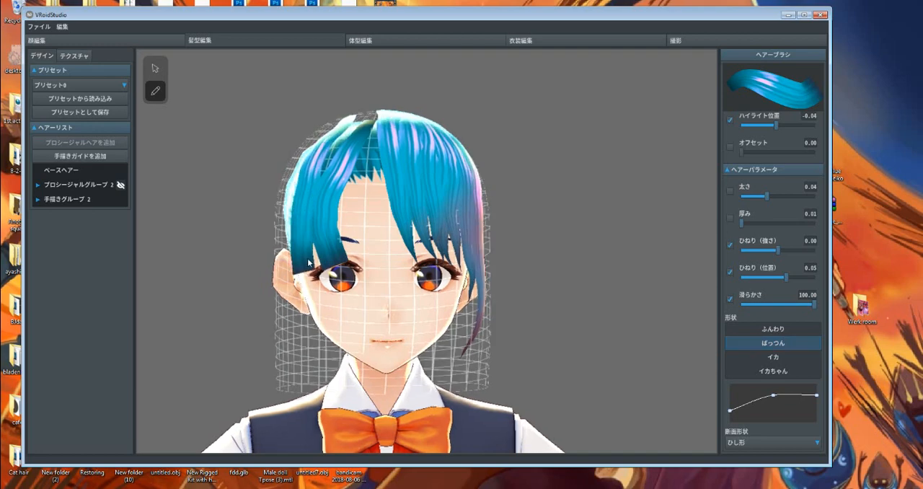
right_drag(307, 262, 337, 268)
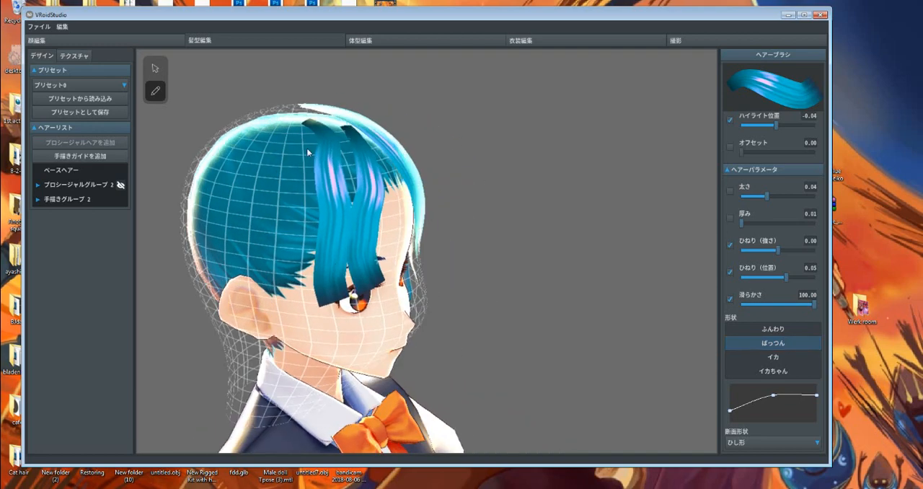
click(155, 69)
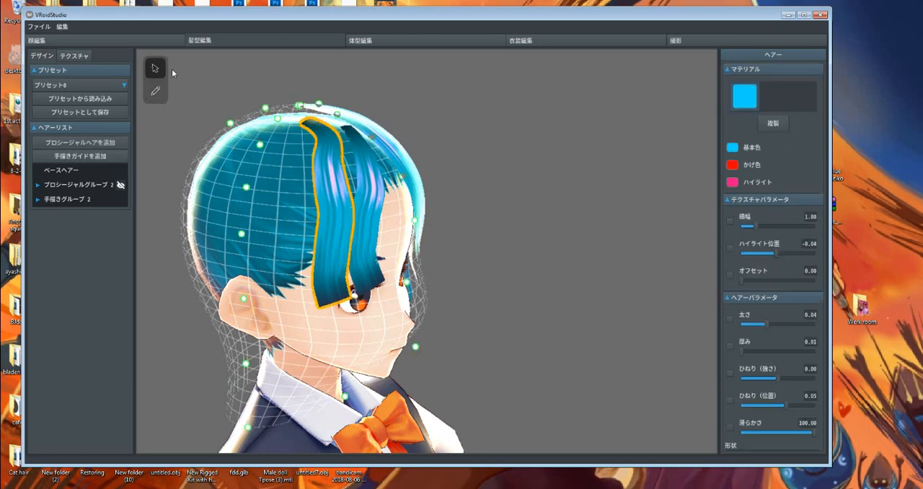
key(Delete)
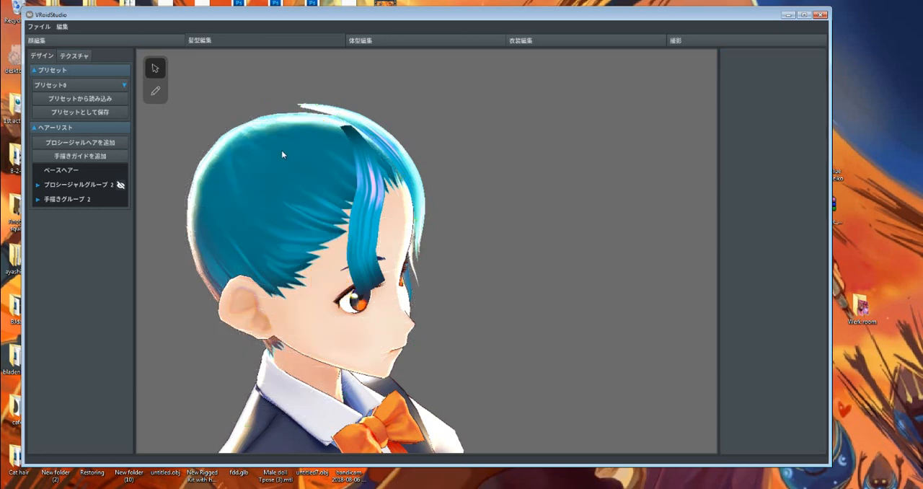
Try a full set of blunt-ended bang strands in the hand-drawn group, from the crown across the character's right temple and eye.
click(67, 199)
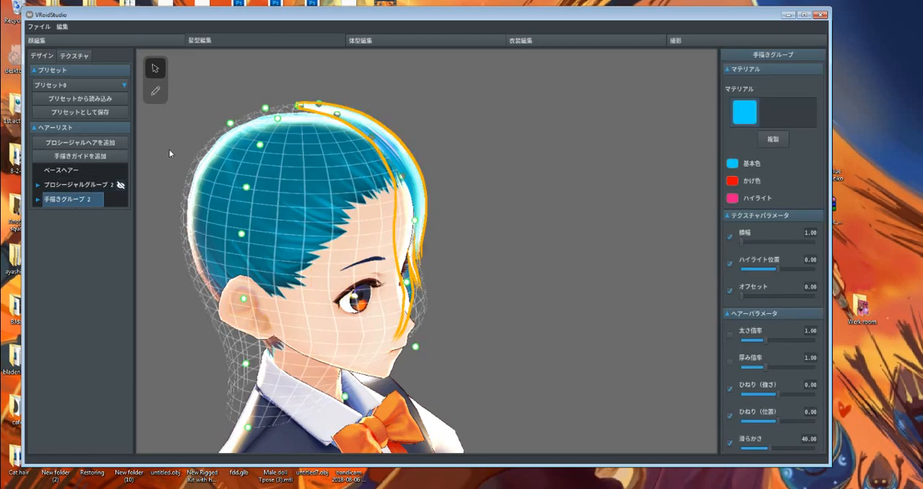
click(155, 91)
drag(304, 108, 297, 282)
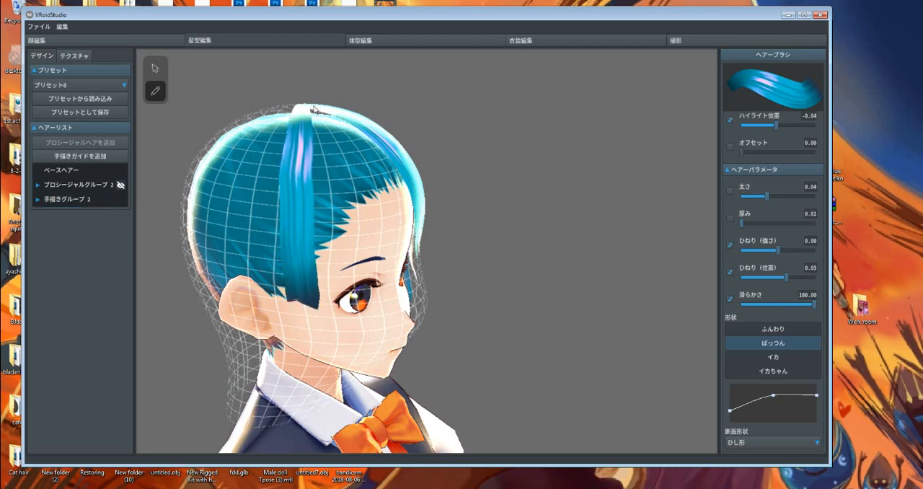
drag(313, 176, 319, 310)
mouse_move(317, 116)
mouse_down()
mouse_move(335, 184)
mouse_move(344, 299)
mouse_move(328, 121)
mouse_move(361, 295)
mouse_up()
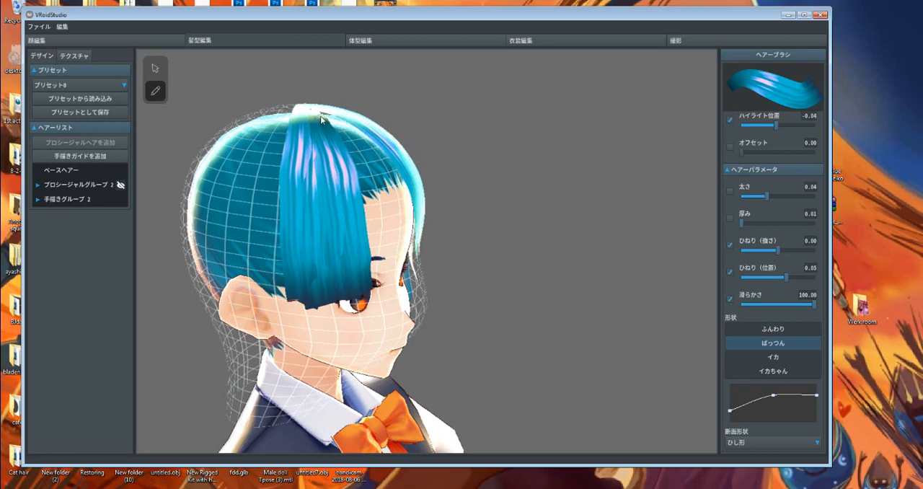
mouse_move(325, 108)
mouse_down()
mouse_move(369, 214)
mouse_move(378, 277)
mouse_up()
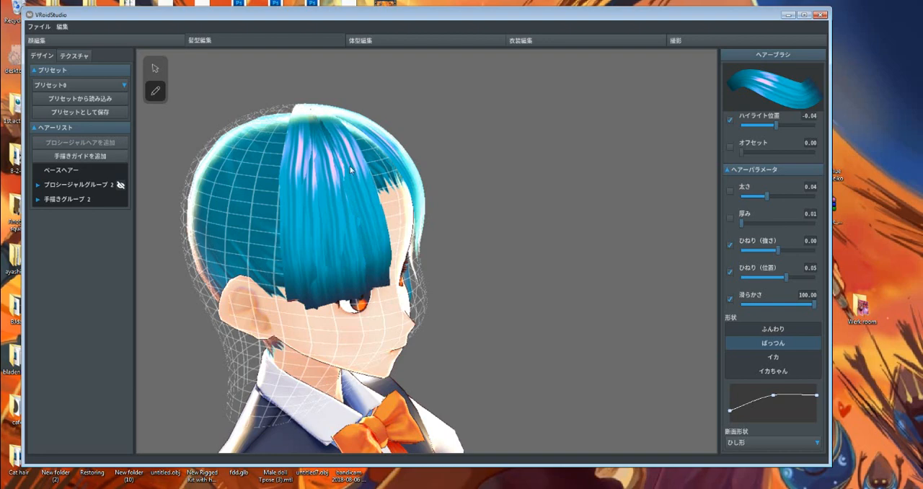
mouse_move(330, 114)
mouse_down()
mouse_move(378, 179)
mouse_move(397, 259)
mouse_up()
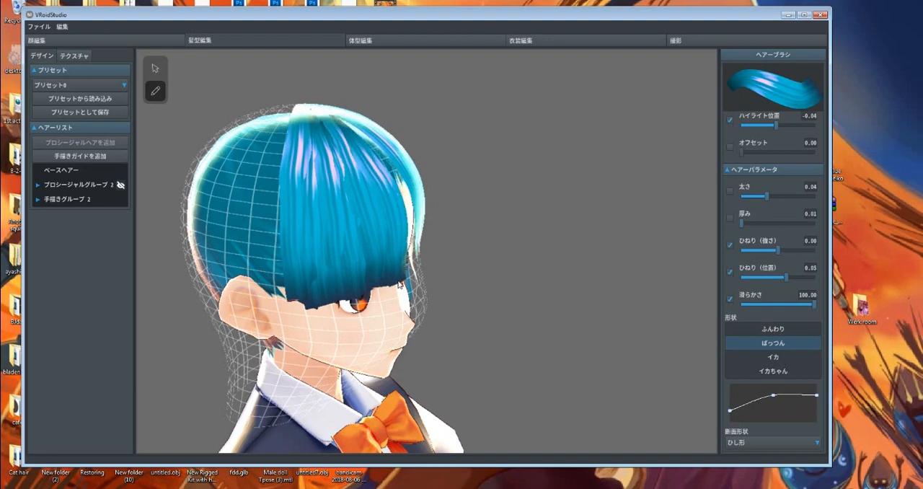
right_drag(334, 109, 308, 109)
right_drag(390, 202, 378, 224)
right_drag(437, 222, 454, 243)
Undo the blunt-ended bang strands on the character's right side.
key(ctrl+z)
key(ctrl+z)
key(ctrl+z)
key(ctrl+z)
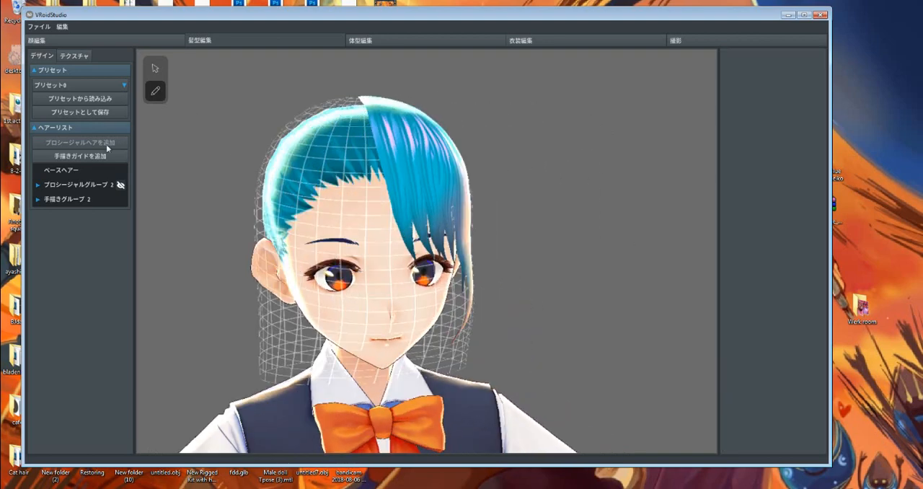
Set the hand-drawn group's brush shape to ふんわり and draw tapered bang strands from the crown over the character's right eye.
click(70, 200)
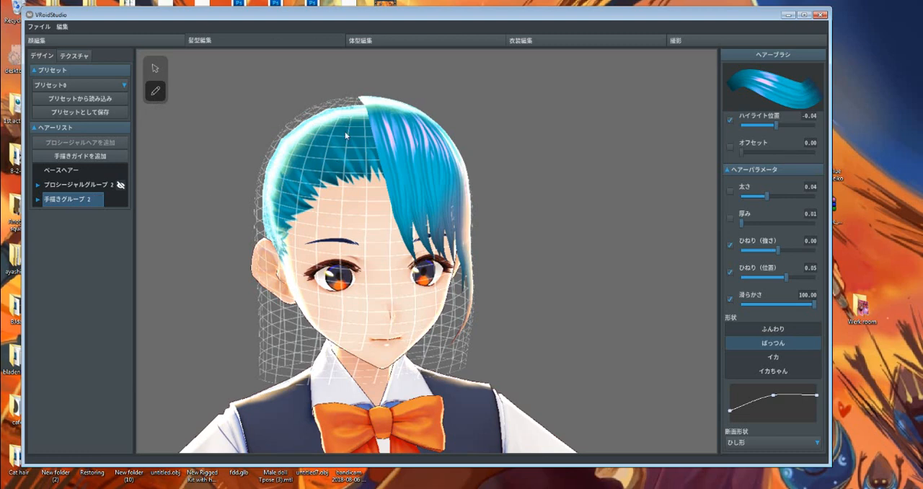
click(771, 330)
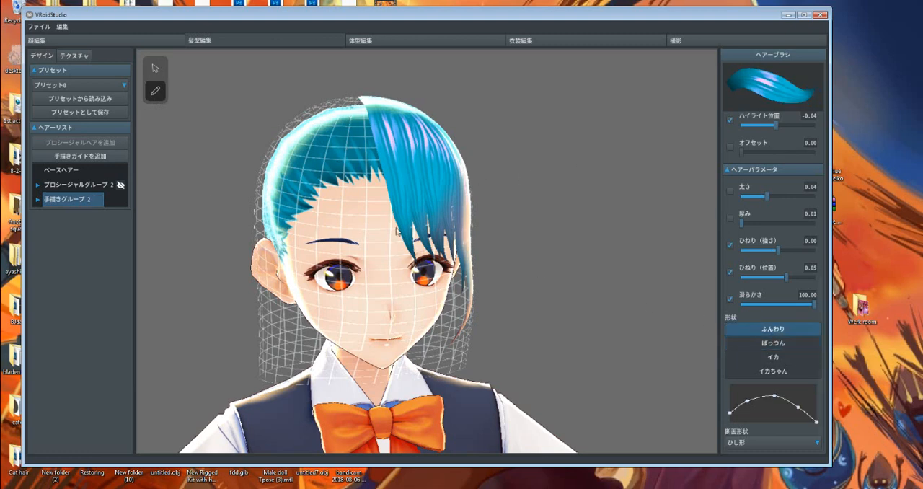
drag(342, 110, 315, 199)
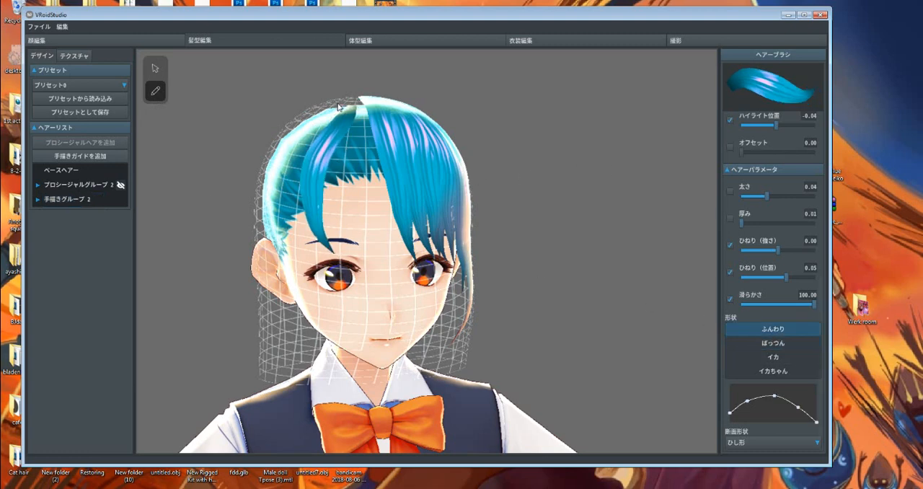
drag(329, 109, 289, 214)
drag(364, 124, 372, 261)
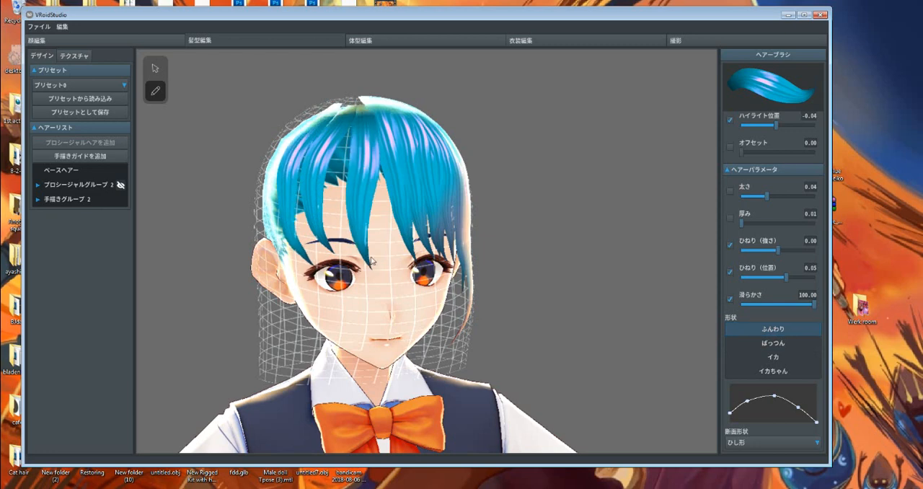
drag(353, 101, 341, 253)
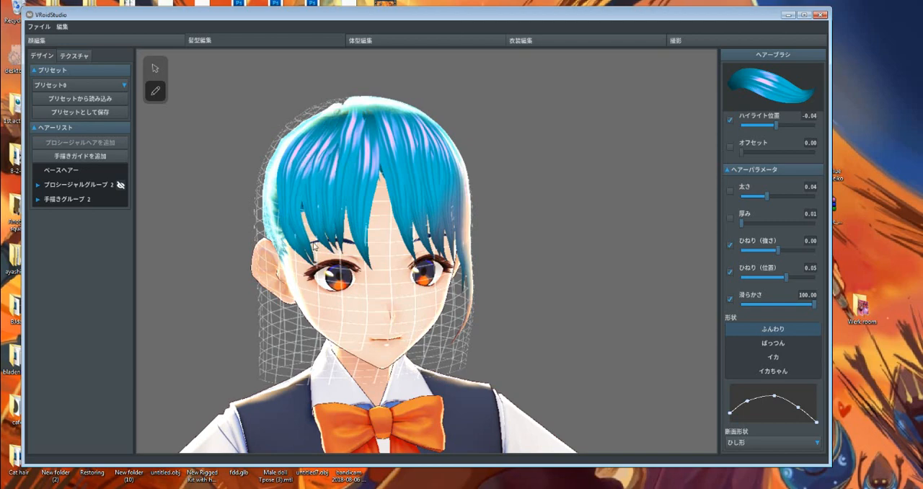
Draw long strands from the crown down the right side of the head, curving forward past the ear onto the cheek.
right_drag(296, 218, 349, 252)
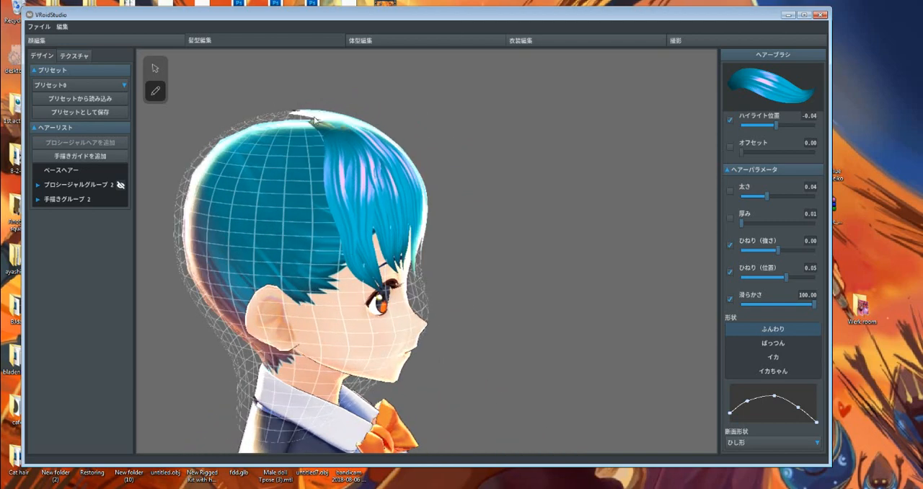
mouse_move(300, 117)
mouse_down()
mouse_move(303, 254)
mouse_move(373, 344)
mouse_up()
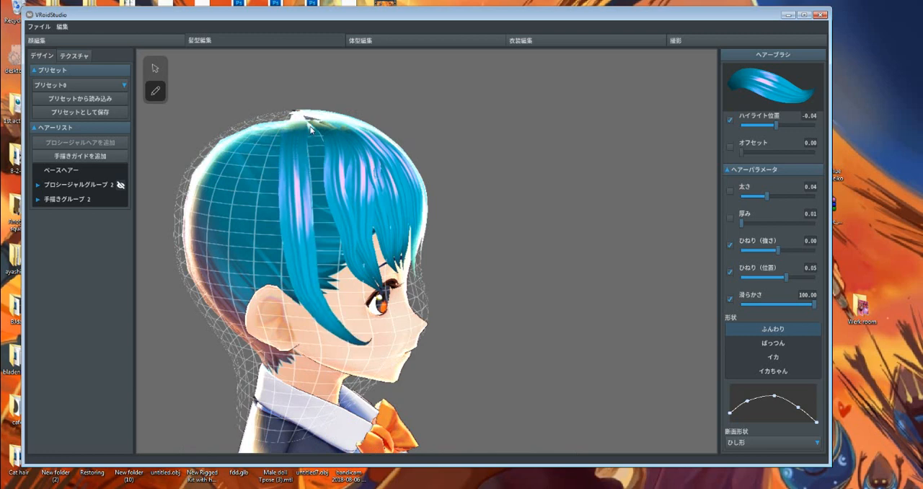
mouse_move(310, 116)
mouse_down()
mouse_move(332, 281)
mouse_move(376, 333)
mouse_up()
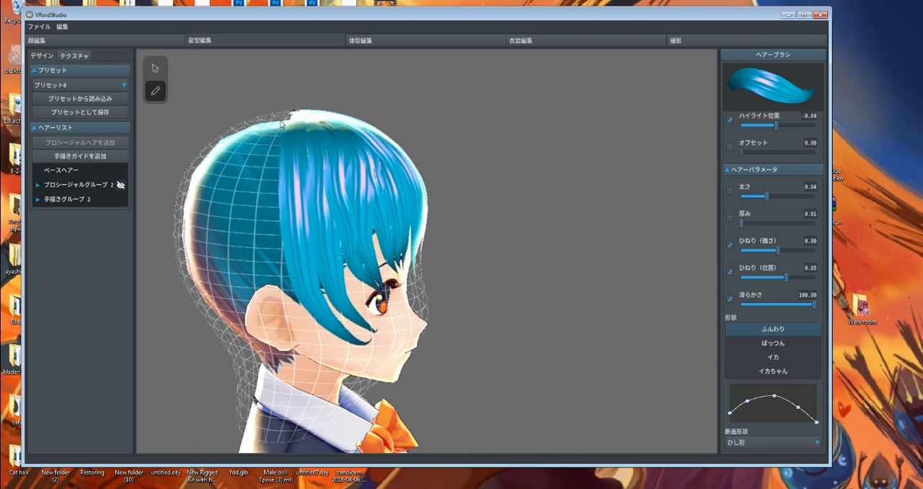
Draw overlapping swirled strands on the right side of the head, covering the area above and behind the ear.
mouse_move(275, 132)
mouse_down()
mouse_move(233, 276)
mouse_move(232, 199)
mouse_up()
mouse_move(242, 139)
mouse_down()
mouse_move(193, 182)
mouse_move(244, 173)
mouse_up()
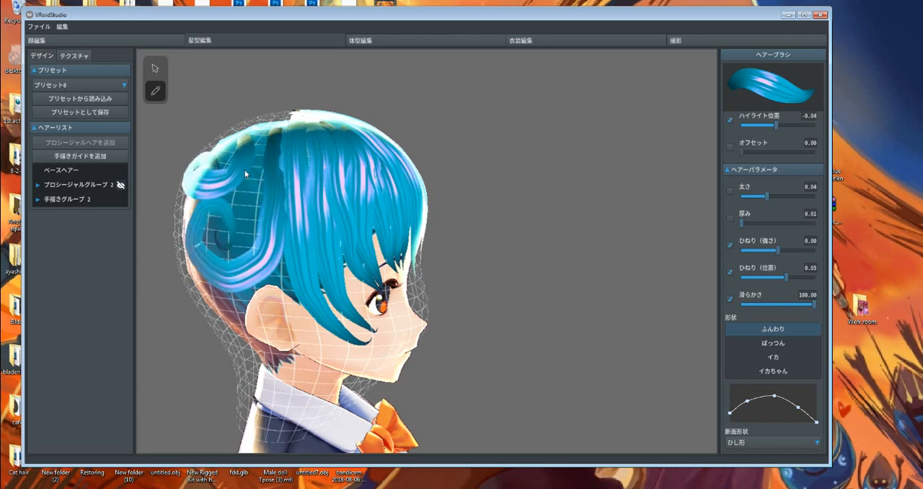
mouse_move(260, 133)
mouse_down()
mouse_move(221, 198)
mouse_move(270, 195)
mouse_move(262, 290)
mouse_move(203, 271)
mouse_up()
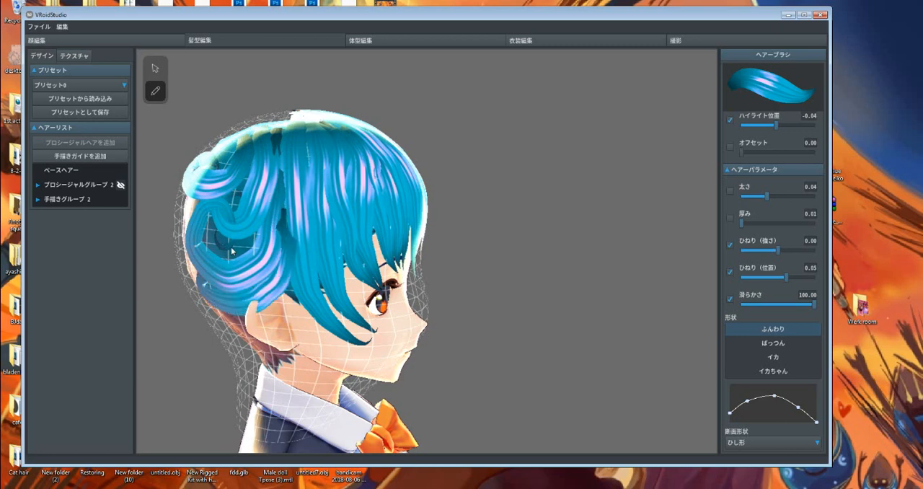
mouse_move(248, 244)
mouse_down()
mouse_move(219, 256)
mouse_move(213, 209)
mouse_up()
drag(258, 241, 219, 247)
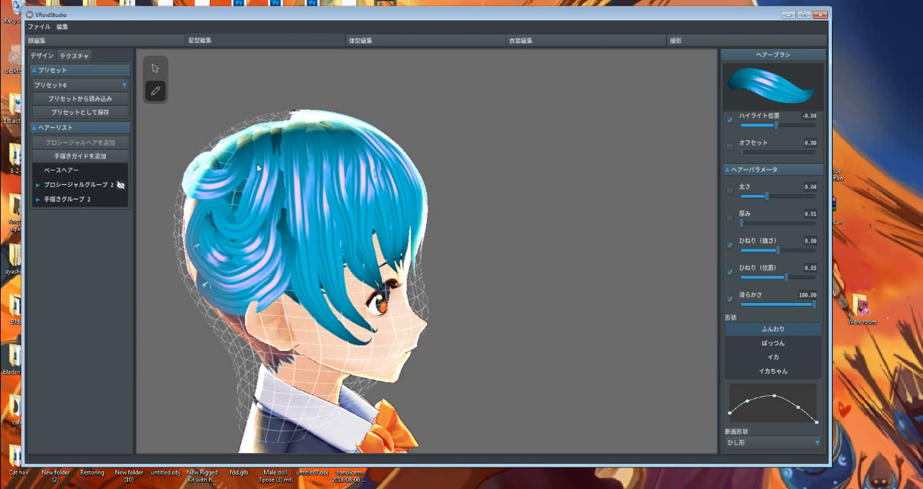
mouse_move(270, 124)
mouse_down()
mouse_move(251, 168)
mouse_move(217, 178)
mouse_up()
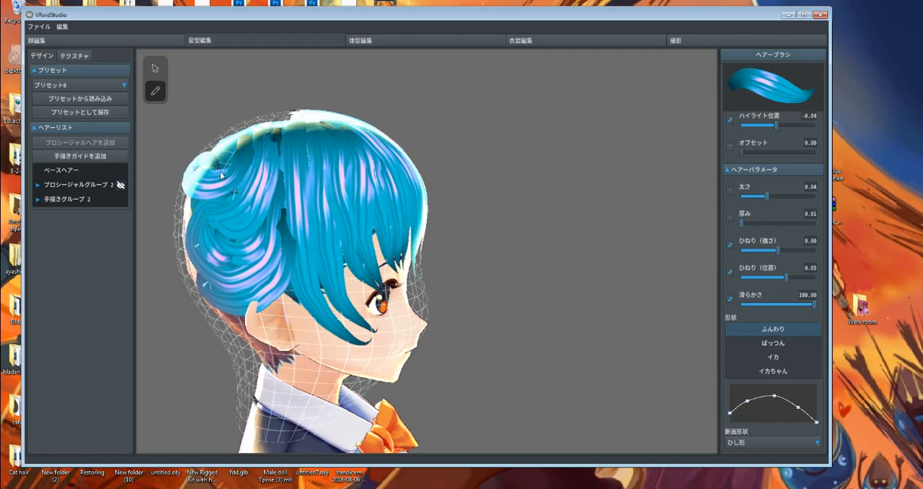
Draw a zigzag strand across the back of the head, behind the character's left ear.
right_drag(221, 175, 283, 175)
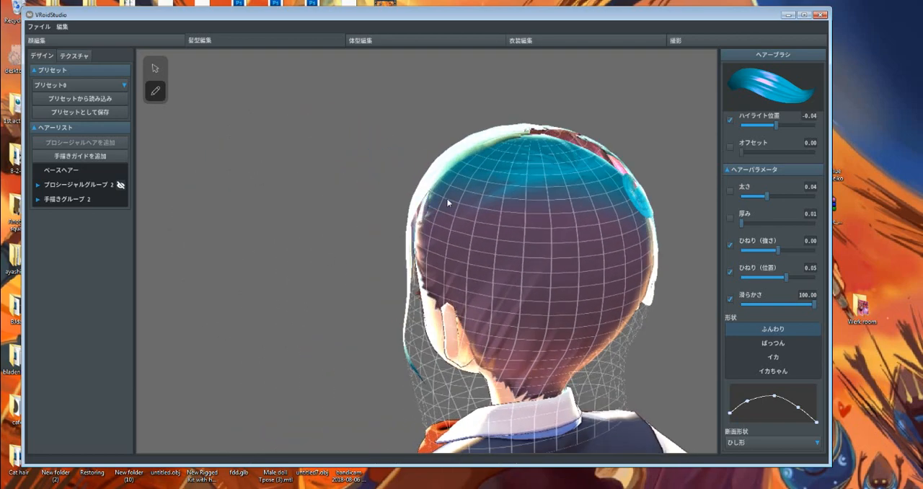
mouse_move(465, 189)
mouse_down()
mouse_move(496, 282)
mouse_move(590, 292)
mouse_up()
scroll(538, 270, up, 1)
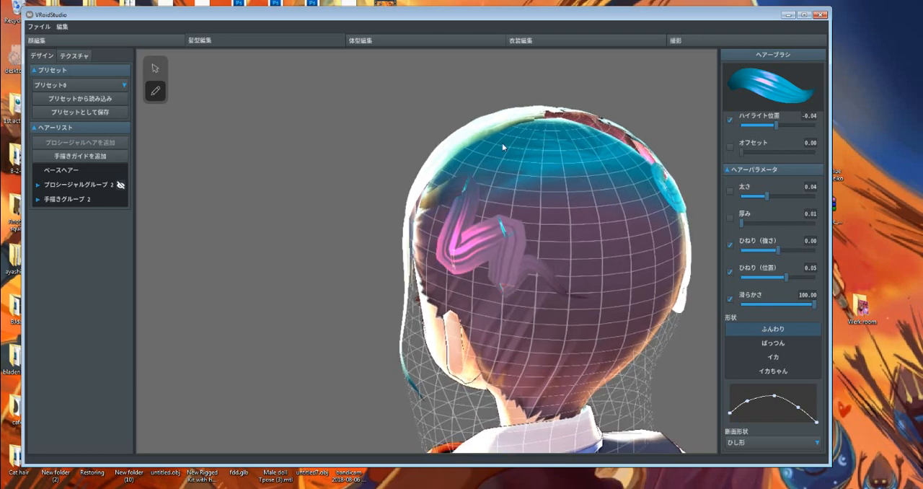
Draw a swooping strand across the upper back of the head, above the zigzag strand behind the left ear.
drag(467, 144, 588, 163)
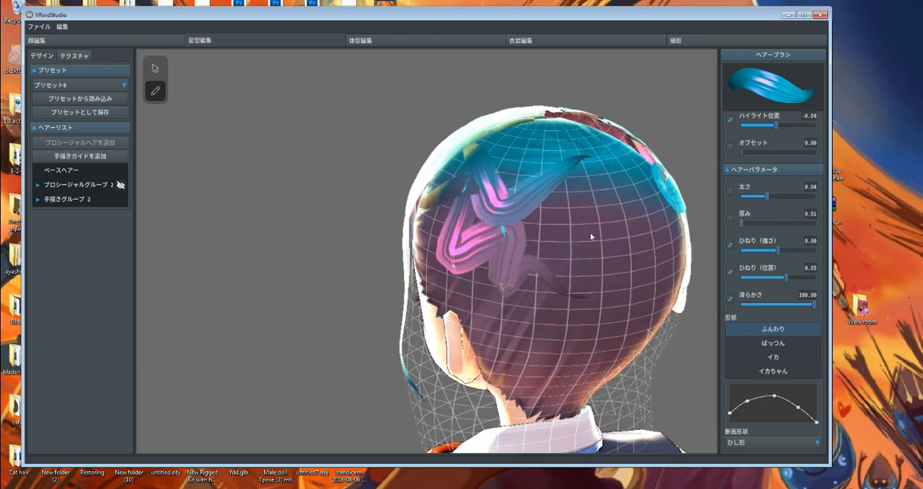
drag(540, 222, 607, 201)
drag(577, 235, 539, 301)
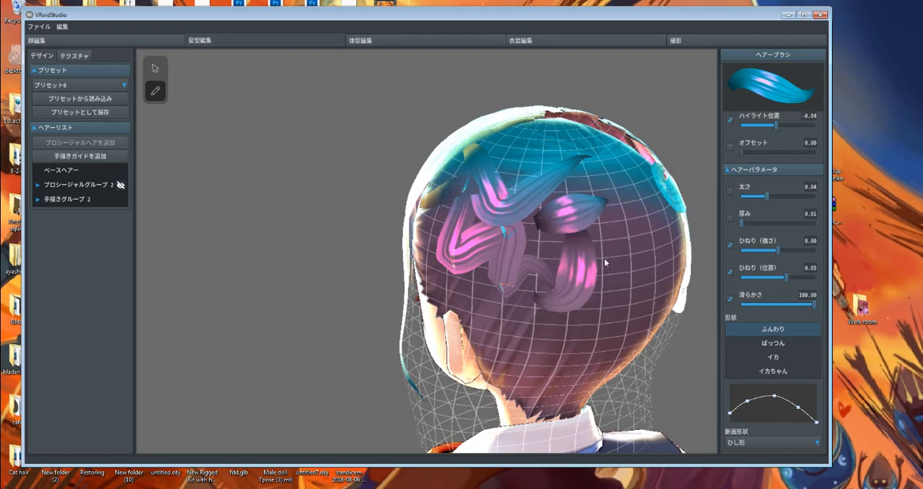
right_drag(604, 258, 591, 253)
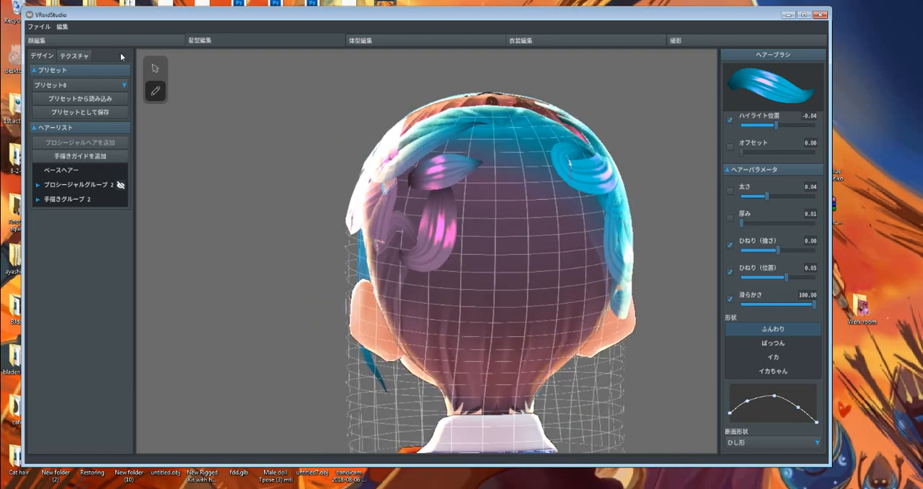
click(155, 67)
key(ctrl+z)
key(ctrl+z)
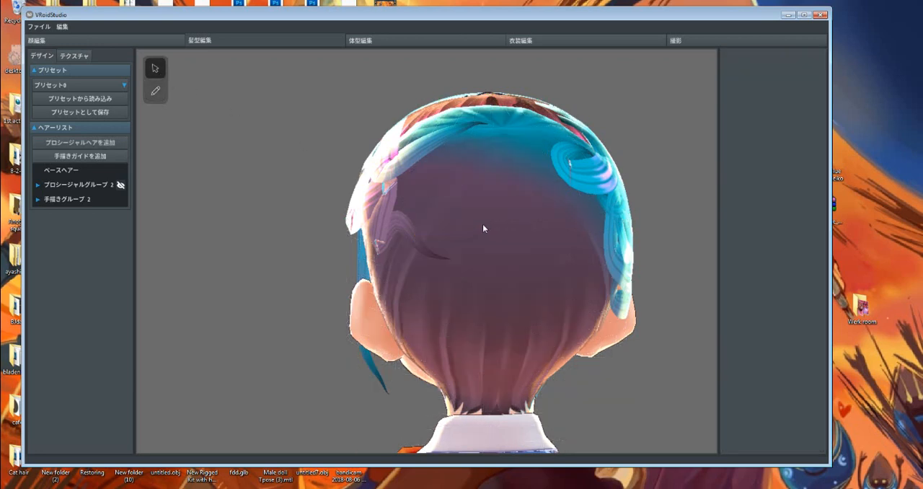
Draw zigzag and wavy strands across the middle of the back of the head, reaching the swirled strands on the right side.
click(155, 91)
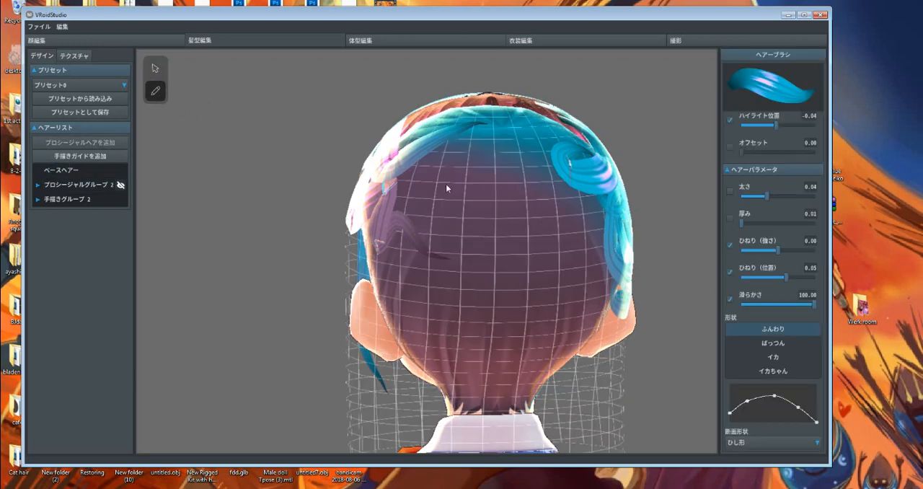
mouse_move(457, 209)
mouse_down()
mouse_move(464, 256)
mouse_move(478, 262)
mouse_move(518, 216)
mouse_move(549, 264)
mouse_move(566, 216)
mouse_move(600, 261)
mouse_up()
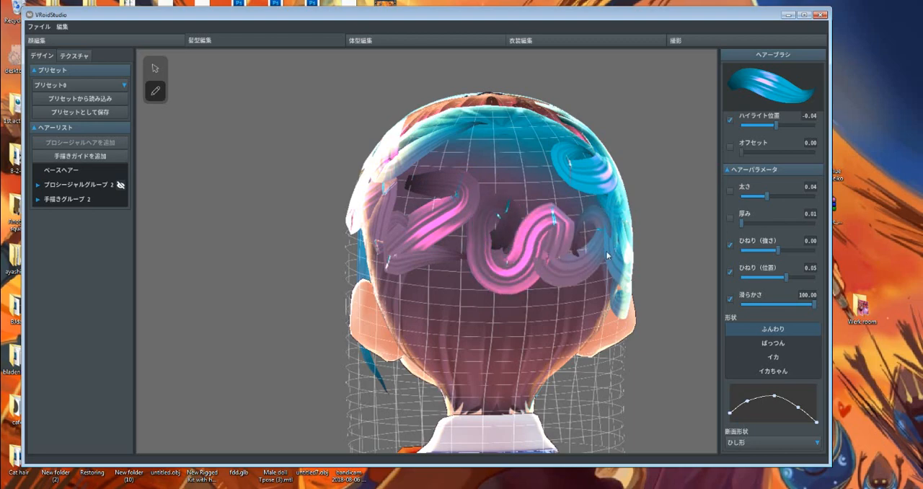
mouse_move(603, 250)
right_down()
mouse_move(591, 258)
mouse_move(609, 253)
right_up()
right_drag(554, 282, 658, 267)
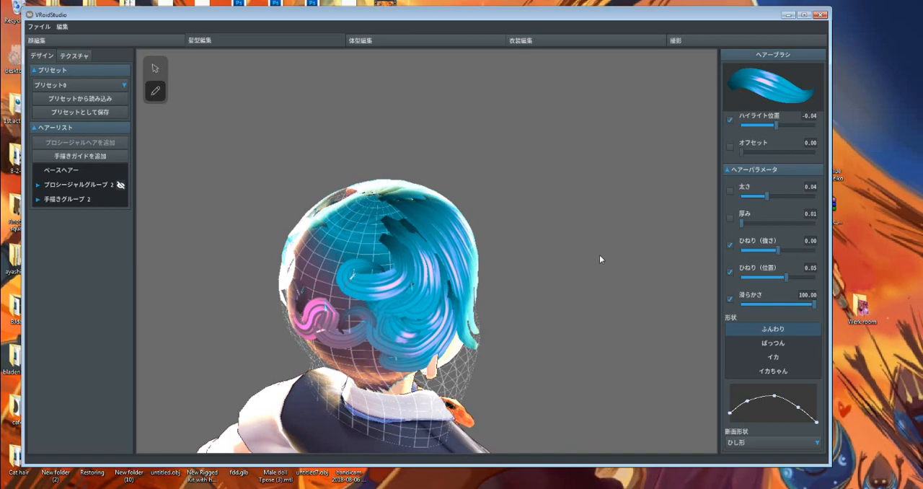
Try the ぱっつん, イカ and イカちゃん shapes on the bang strand over the left eye, and set it back to ふんわり.
right_drag(599, 254, 428, 245)
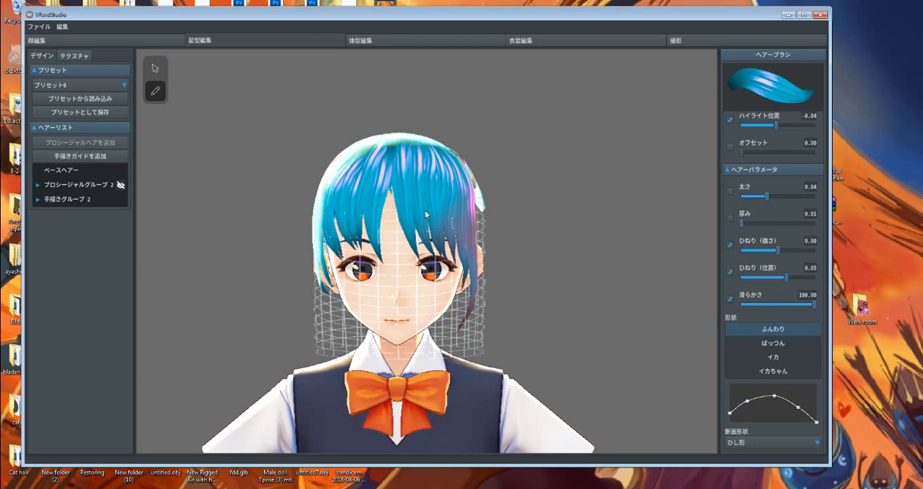
right_drag(444, 217, 432, 225)
click(154, 68)
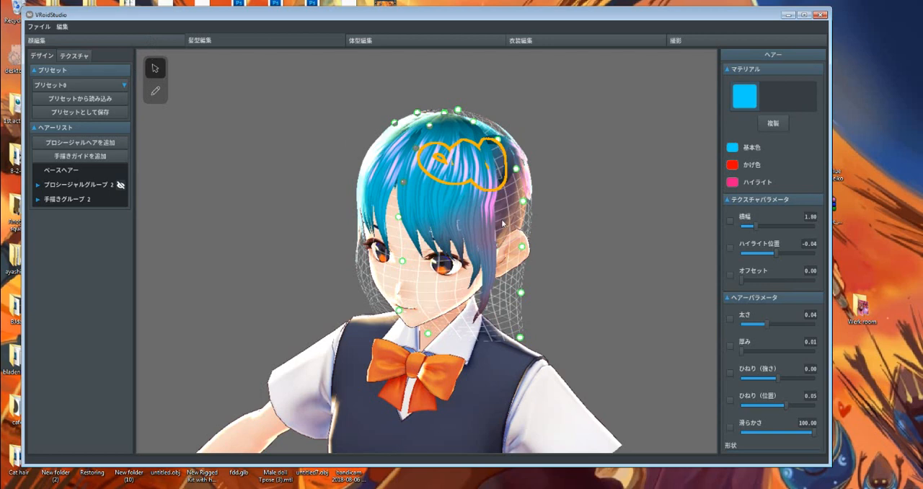
click(453, 203)
scroll(791, 341, down, 5)
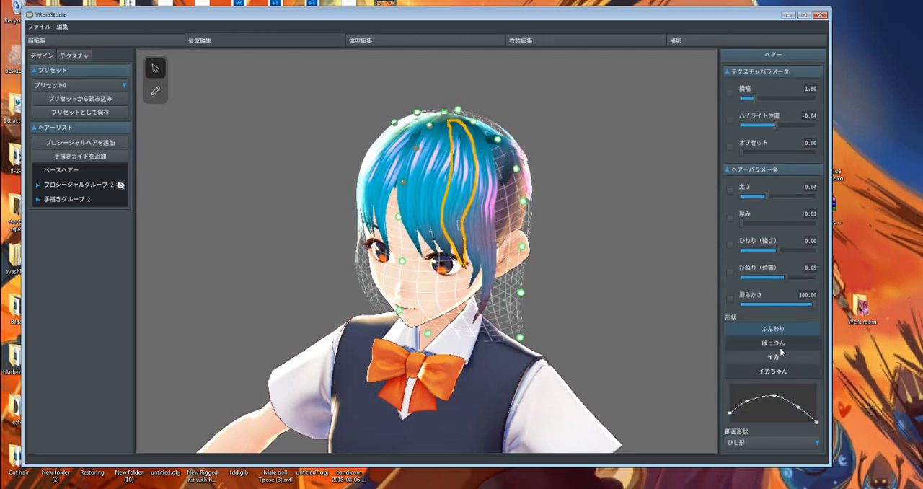
click(781, 345)
click(775, 357)
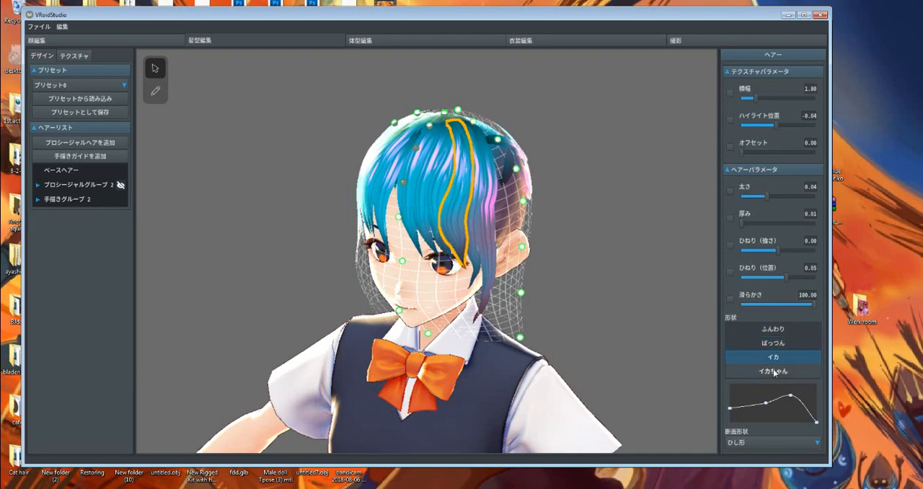
click(776, 369)
right_drag(453, 264, 522, 306)
click(783, 329)
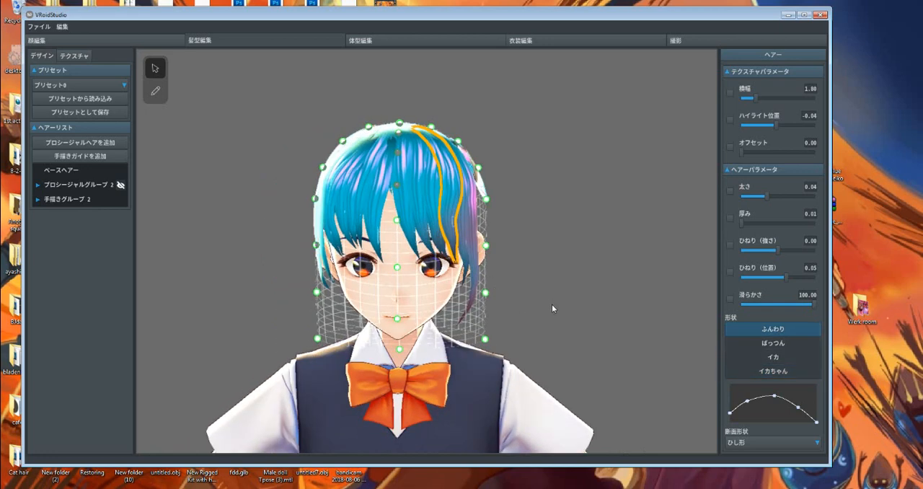
right_drag(551, 307, 547, 307)
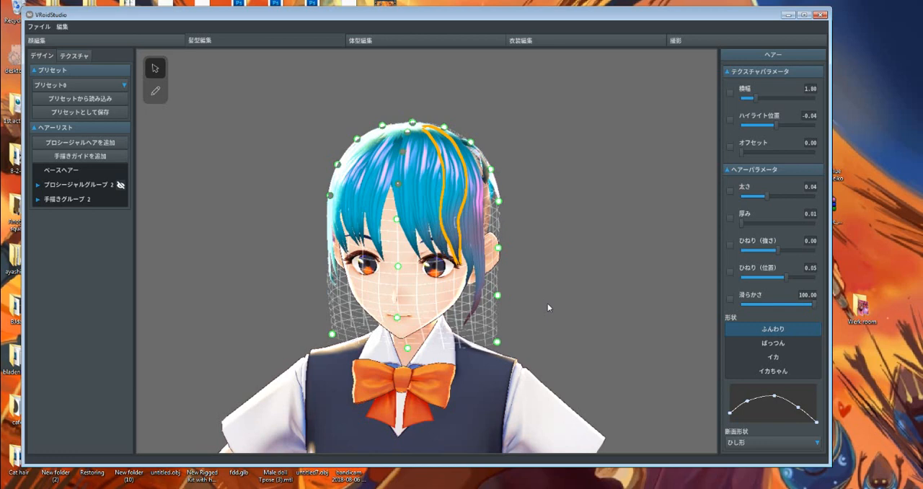
mouse_move(453, 289)
right_down()
mouse_move(442, 290)
mouse_move(453, 297)
right_up()
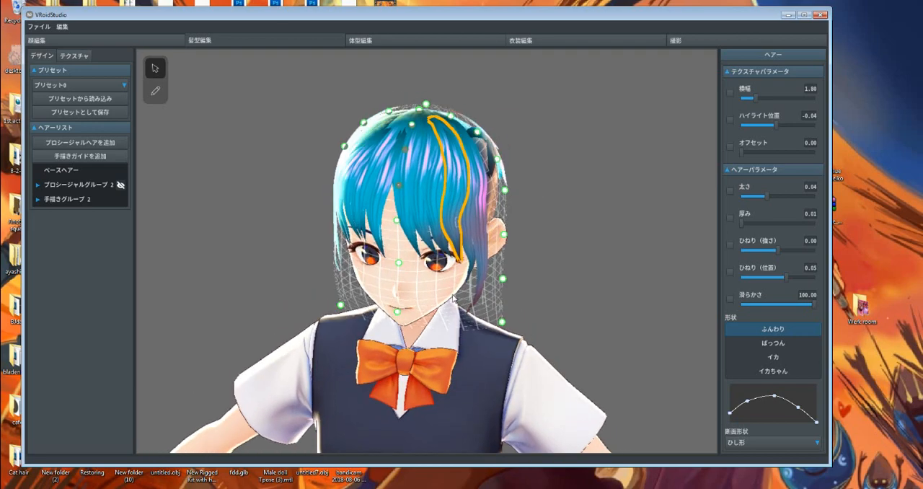